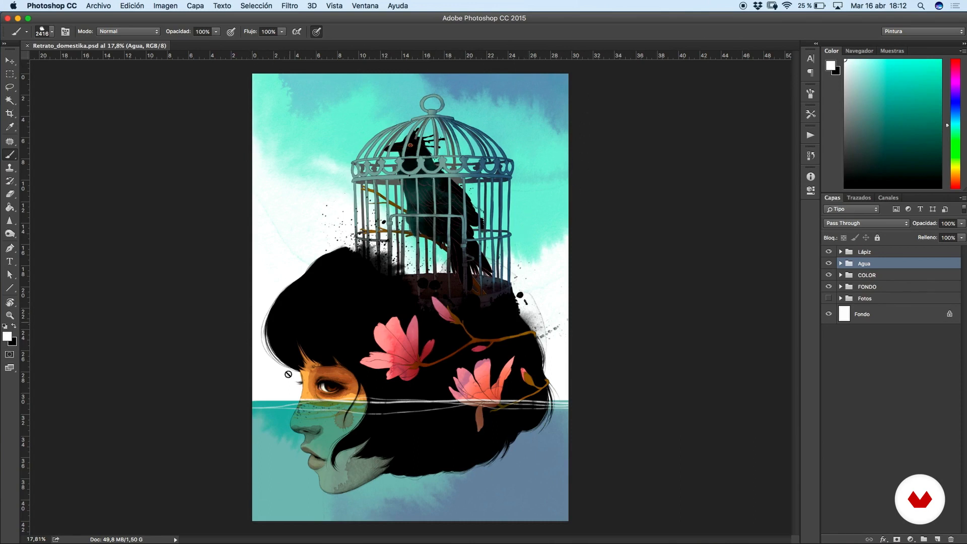
Examine the portrait illustration, from the birdcage and flowers to the waterline across the face
scroll(486, 222, up, 5)
drag(432, 315, 494, 173)
scroll(464, 298, down, 5)
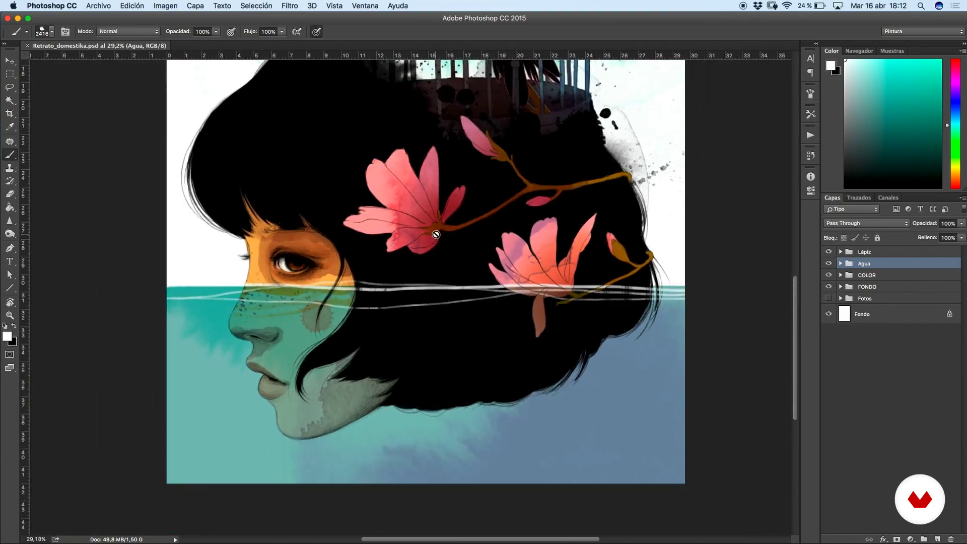
scroll(432, 217, up, 2)
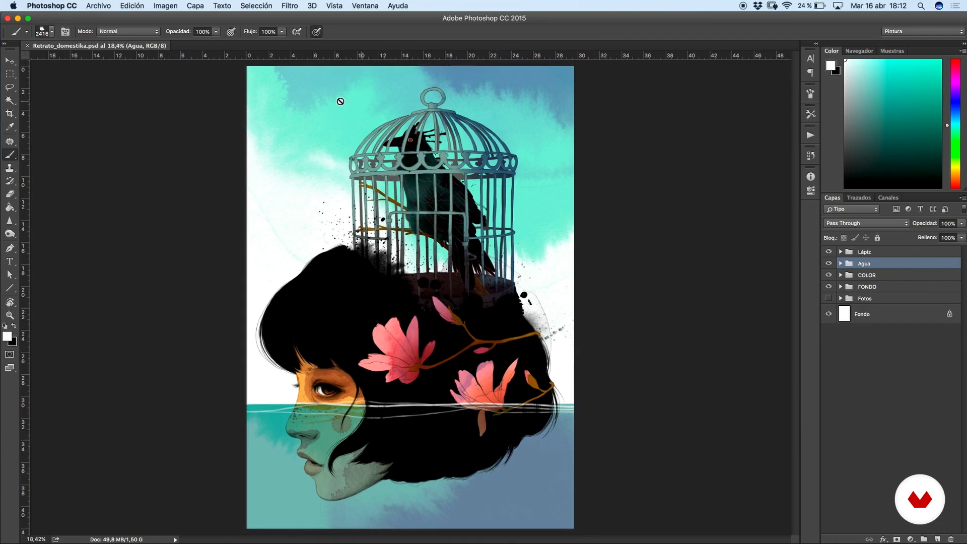
scroll(501, 207, up, 2)
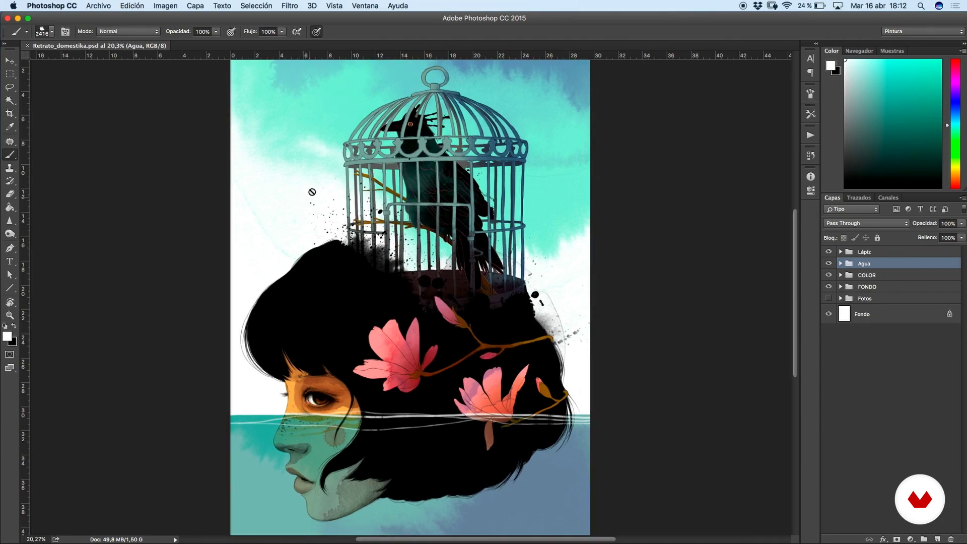
scroll(317, 190, down, 1)
scroll(357, 224, down, 2)
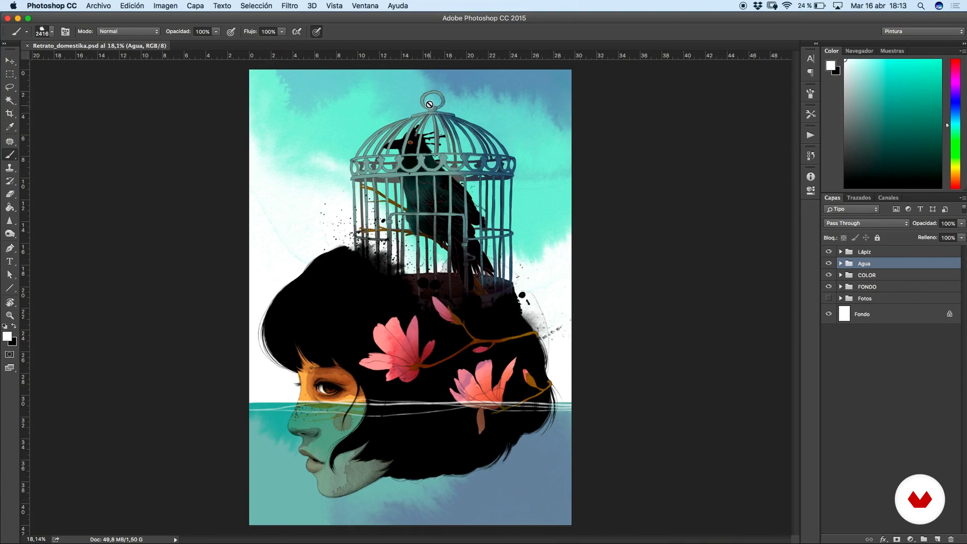
Switch to Finder and move the TEXTURAS folder from RICARDILUS to the desktop, putting the folder window away
click(18, 18)
double_click(29, 50)
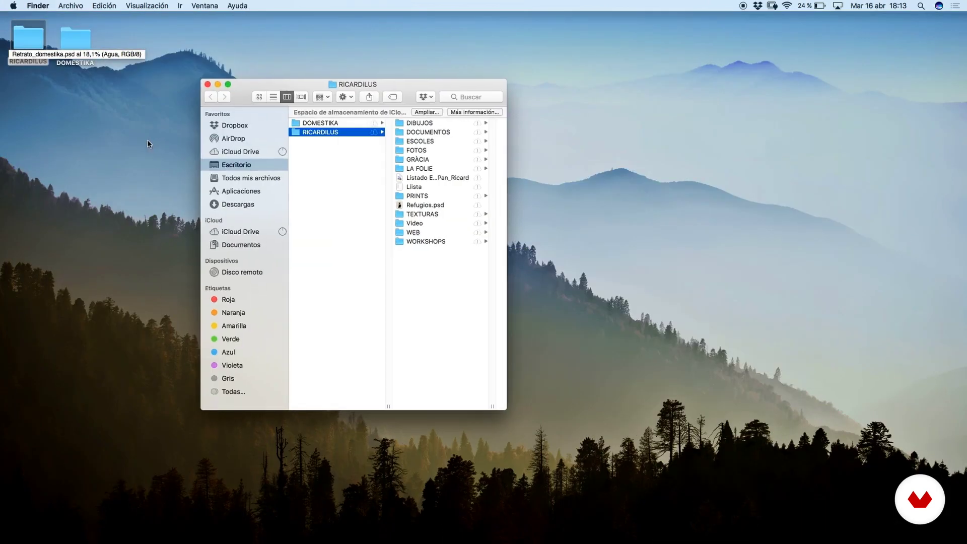
drag(422, 217, 143, 58)
click(217, 84)
Open the TEXTURAS folder and preview its paper, cardboard and fabric texture images one after another
double_click(150, 55)
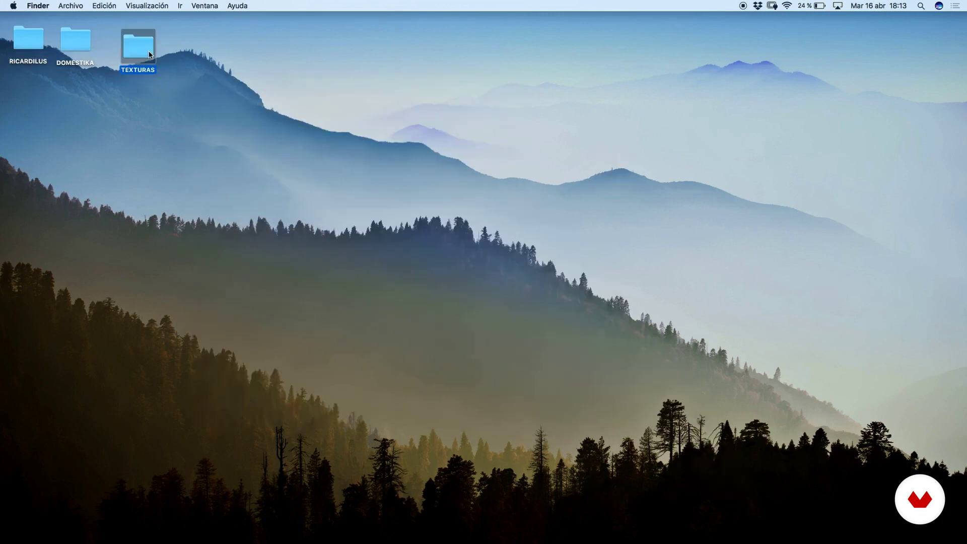
click(233, 262)
key(Down)
key(space)
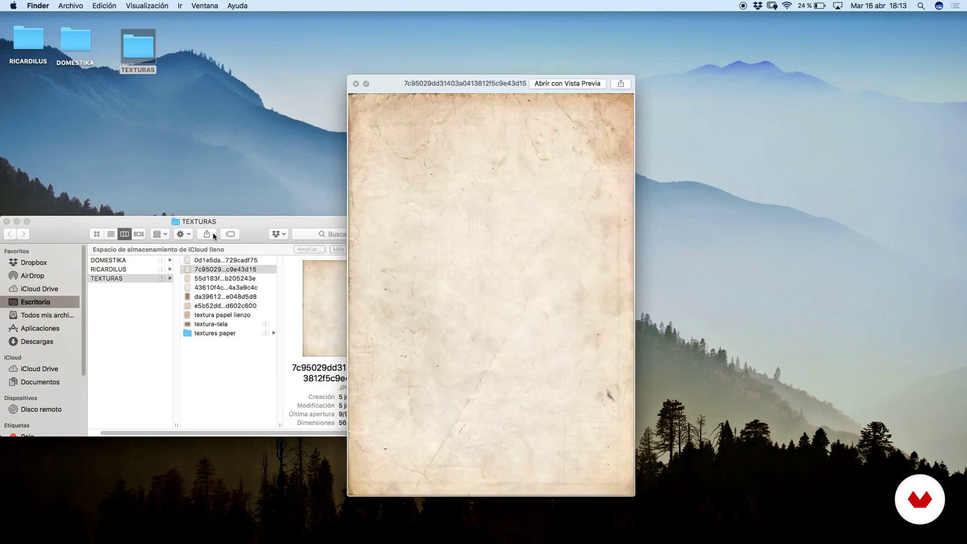
key(Down)
key(Down)
key(Down)
key(Down)
key(Down)
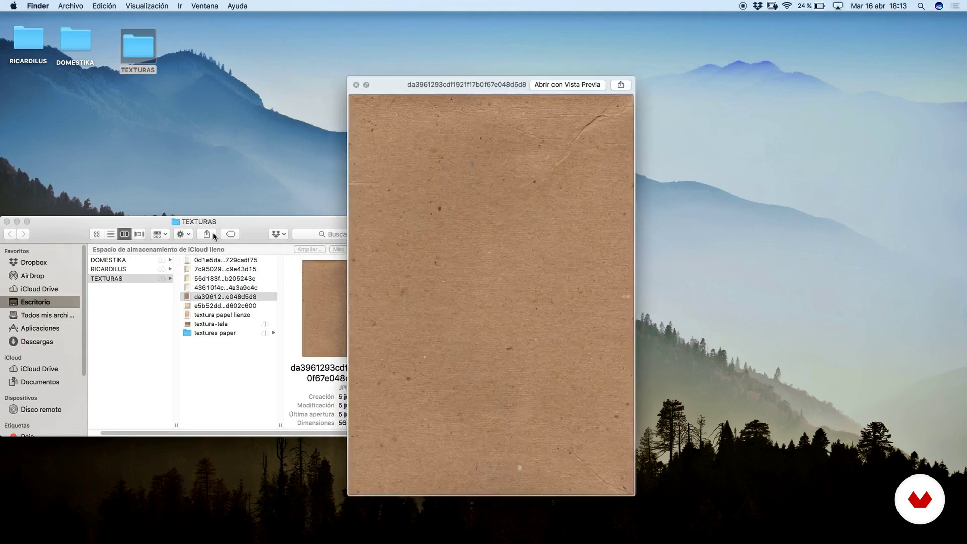
key(Down)
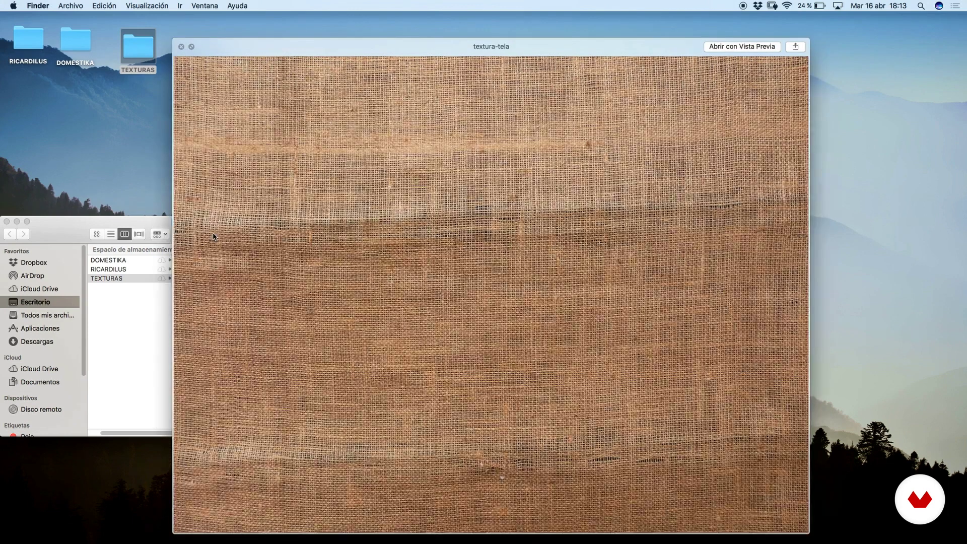
Browse through previews of the texture images in the textures paper subfolder
key(Down)
key(Down)
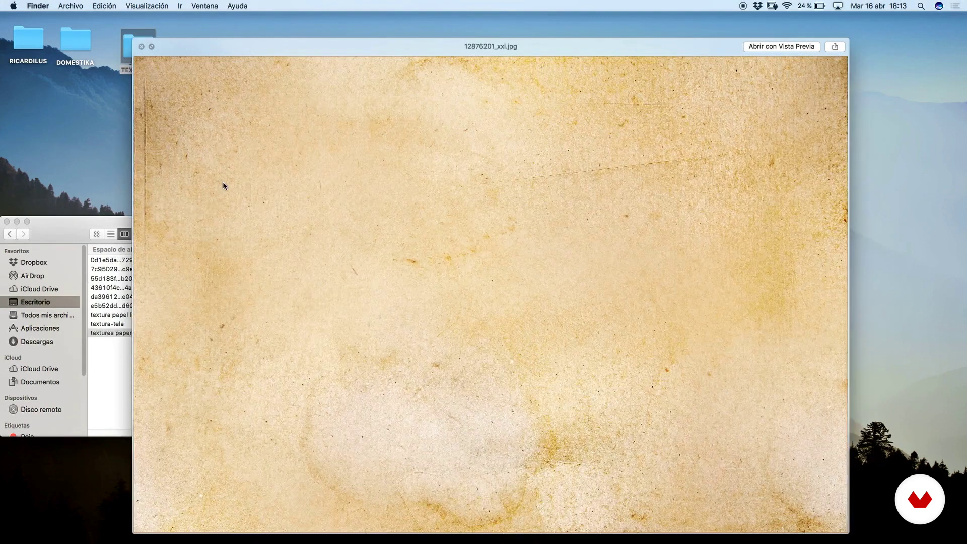
key(Down)
key(Down)
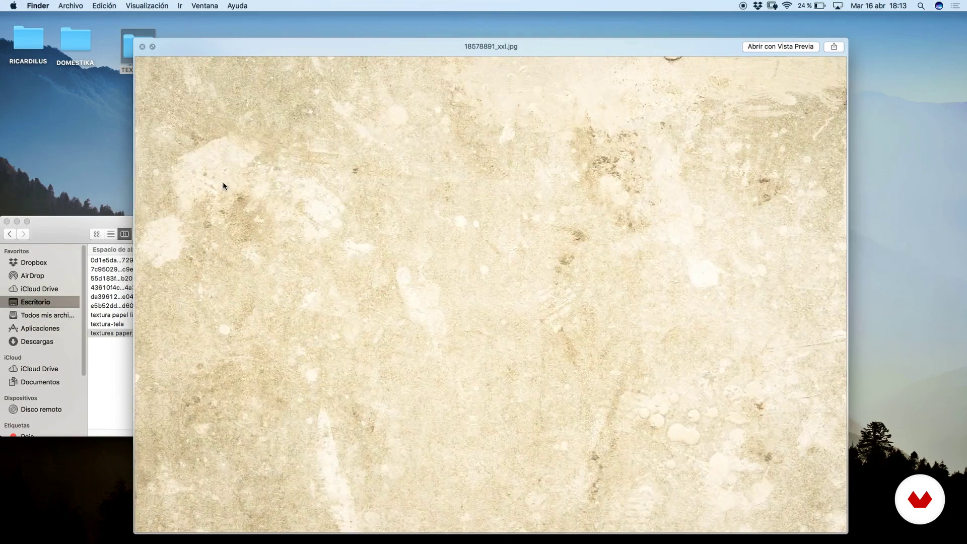
key(Down)
key(Down)
key(Down)
key(Down)
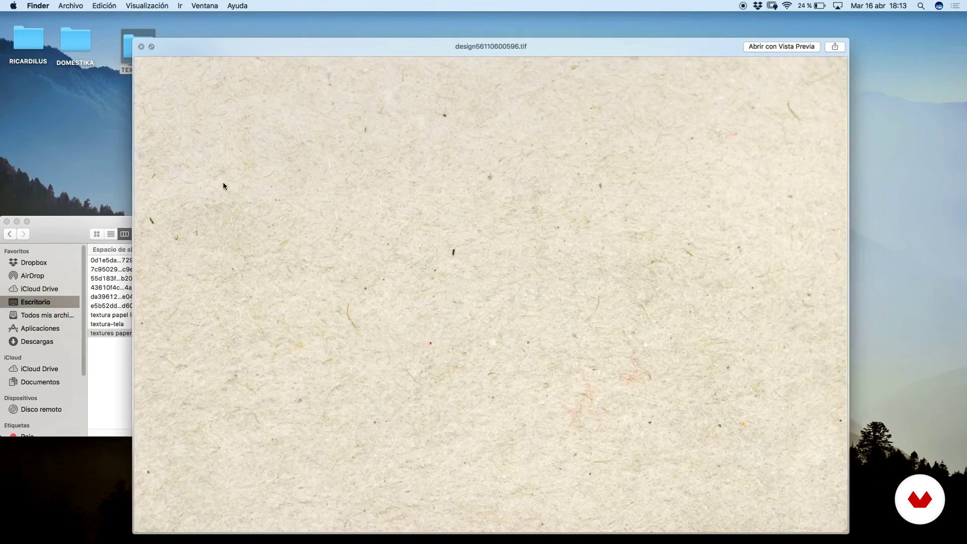
key(Down)
key(Down)
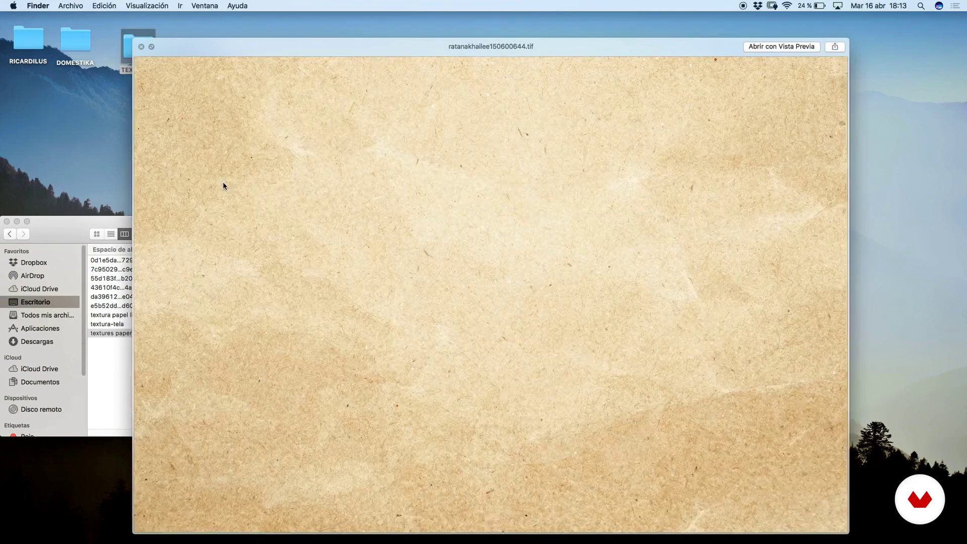
key(Down)
key(Down)
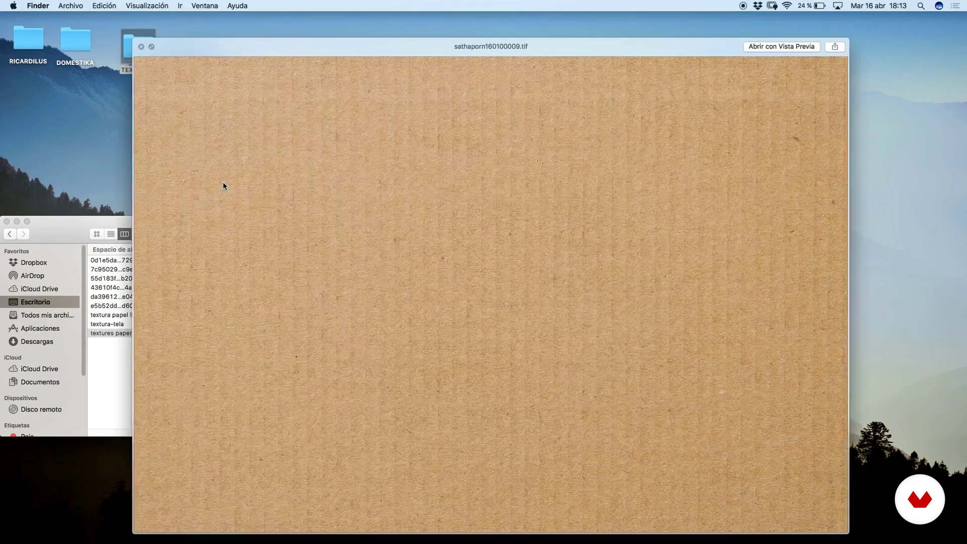
key(Down)
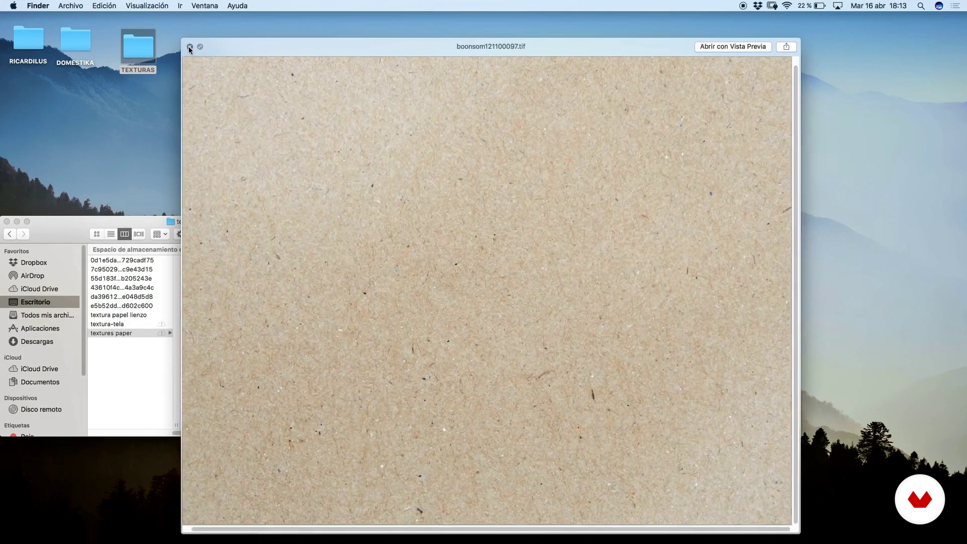
Inspect the grain of 12876201_xxl.jpg up close in the preview, and put the preview and folder windows away
key(space)
key(Up)
key(space)
scroll(359, 229, up, 10)
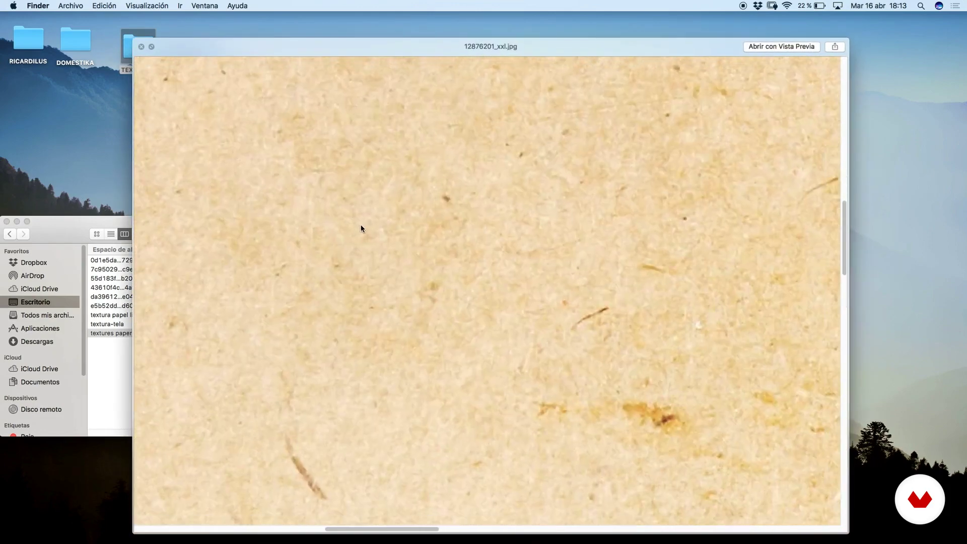
scroll(444, 279, down, 10)
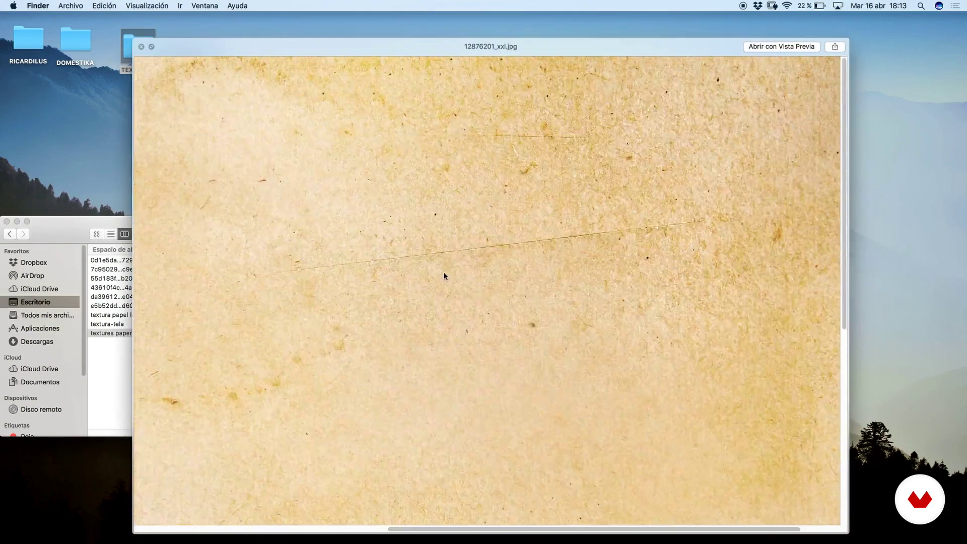
click(142, 47)
drag(199, 220, 315, 215)
click(122, 215)
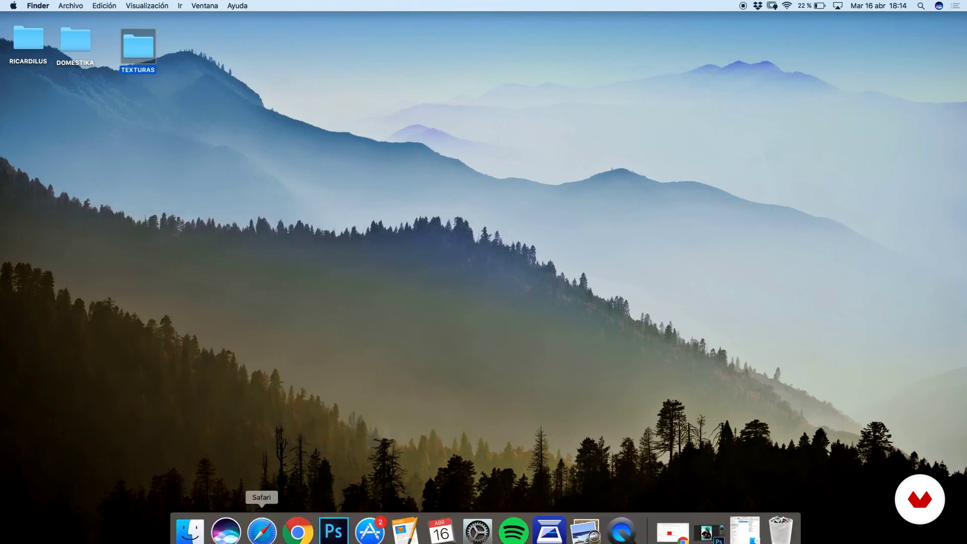
Switch to Photoshop, create a layer group named TEXTURA above the Lápiz group and add an empty layer inside it
click(334, 529)
click(923, 538)
double_click(864, 251)
text(TEXTURA)
key(Return)
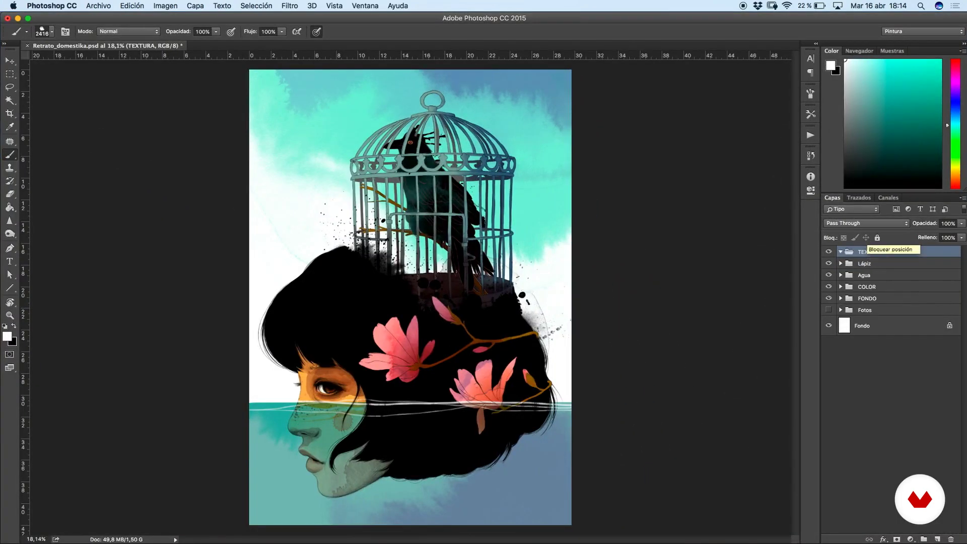
click(936, 537)
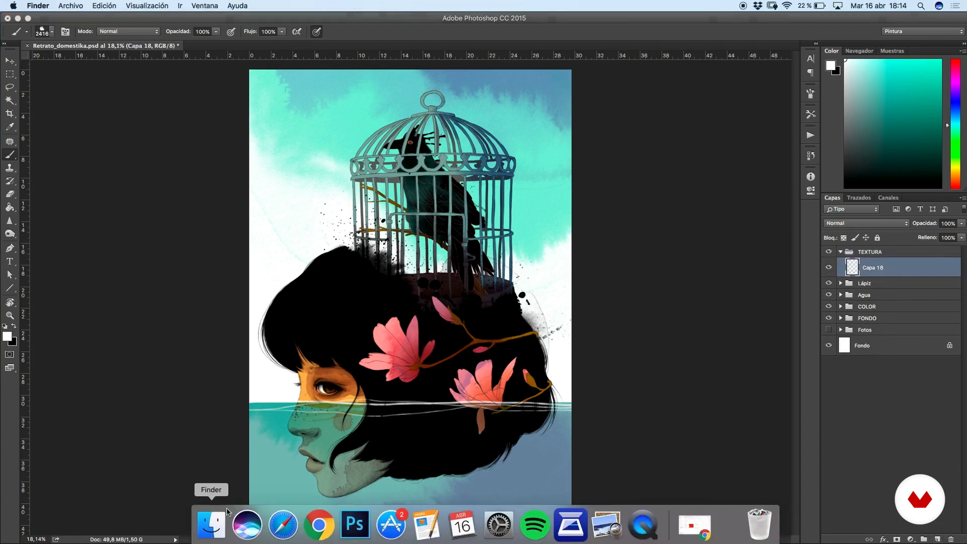
Place 12876201_xxl.jpg from the textures paper folder in Finder into the portrait document
click(209, 521)
click(318, 141)
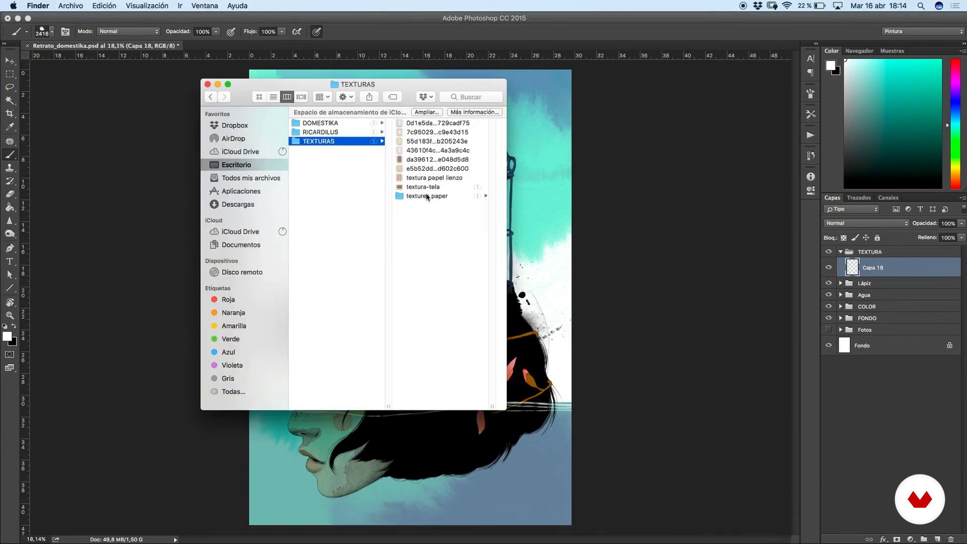
click(427, 197)
click(438, 132)
drag(365, 99, 324, 282)
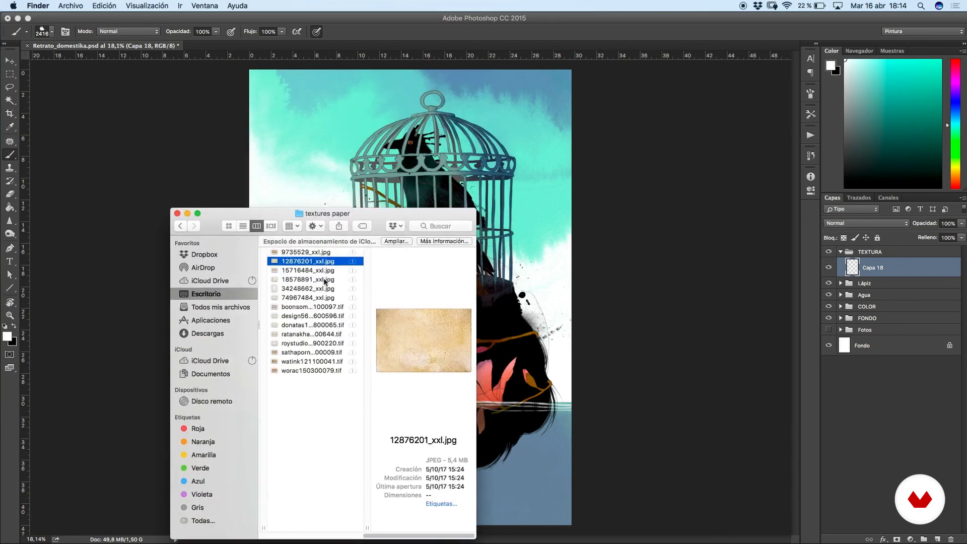
drag(393, 149, 393, 149)
Rotate the placed paper texture to portrait orientation and scale it to about 120% so it covers the artwork
drag(510, 187, 526, 108)
scroll(506, 195, down, 3)
drag(327, 418, 286, 481)
drag(568, 327, 568, 323)
drag(535, 485, 540, 492)
drag(587, 298, 587, 300)
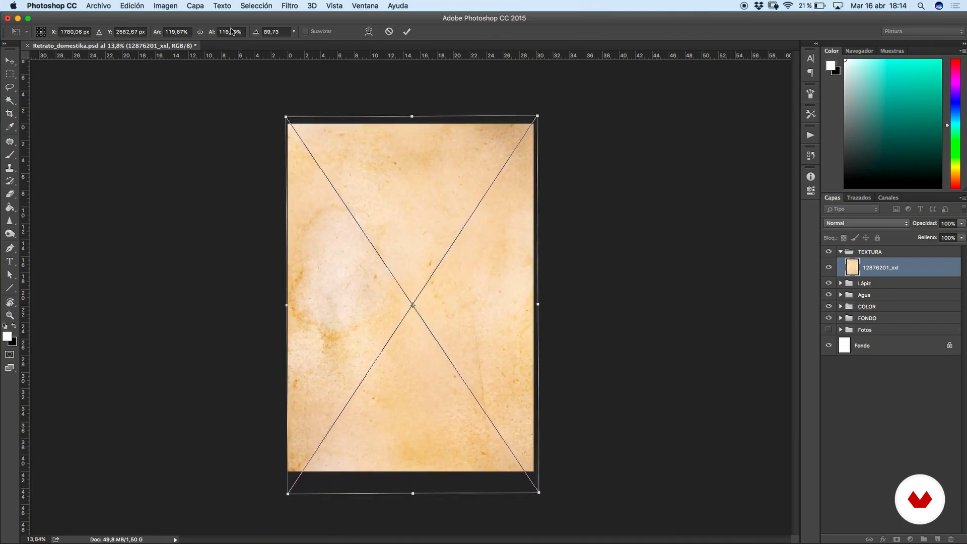
Set the texture's rotation to exactly 90 degrees and commit its placement
mouse_move(256, 33)
mouse_down()
mouse_move(296, 41)
mouse_move(174, 53)
mouse_move(256, 48)
mouse_up()
text(90)
key(Return)
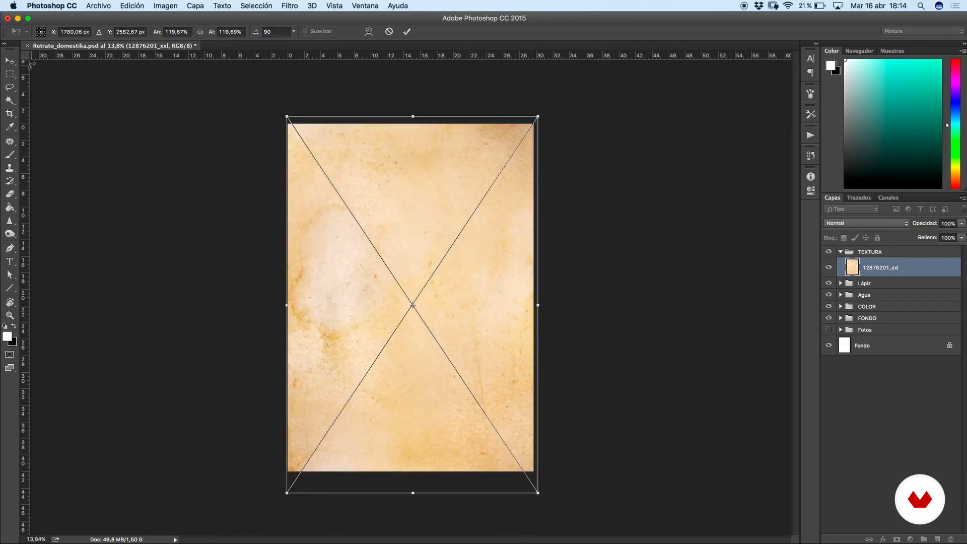
click(14, 55)
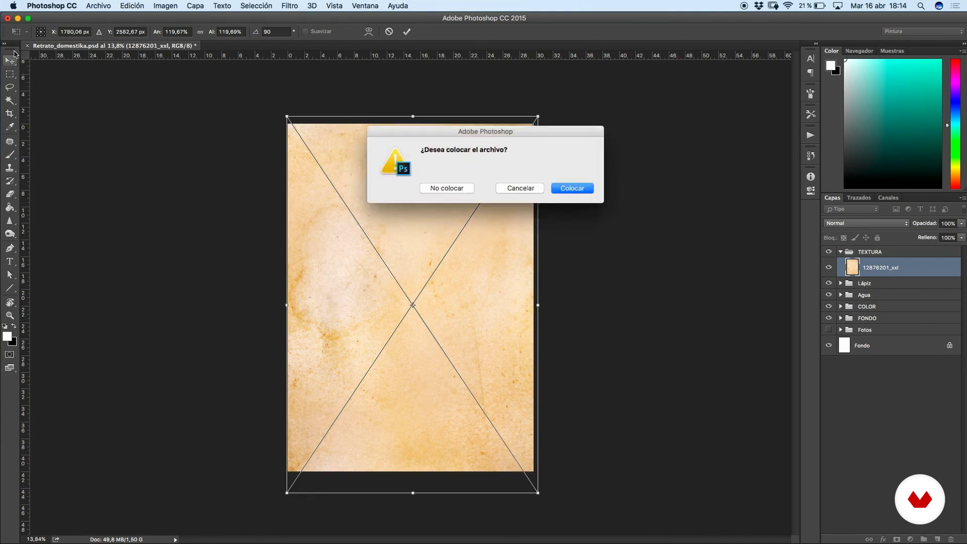
click(572, 188)
key(super+0)
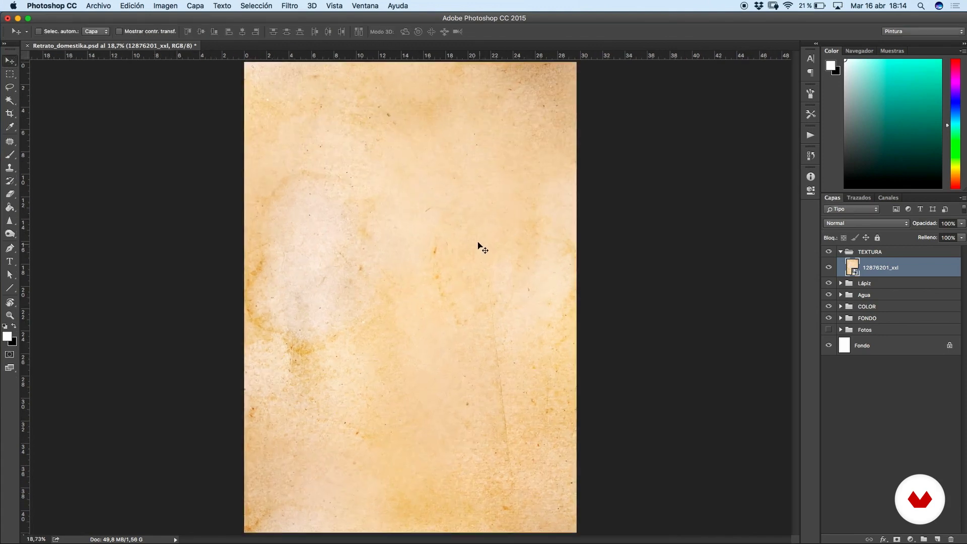
scroll(458, 182, down, 2)
scroll(486, 225, up, 1)
scroll(494, 201, up, 1)
Hide the 12876201_xxl texture layer
click(225, 524)
click(847, 272)
click(828, 267)
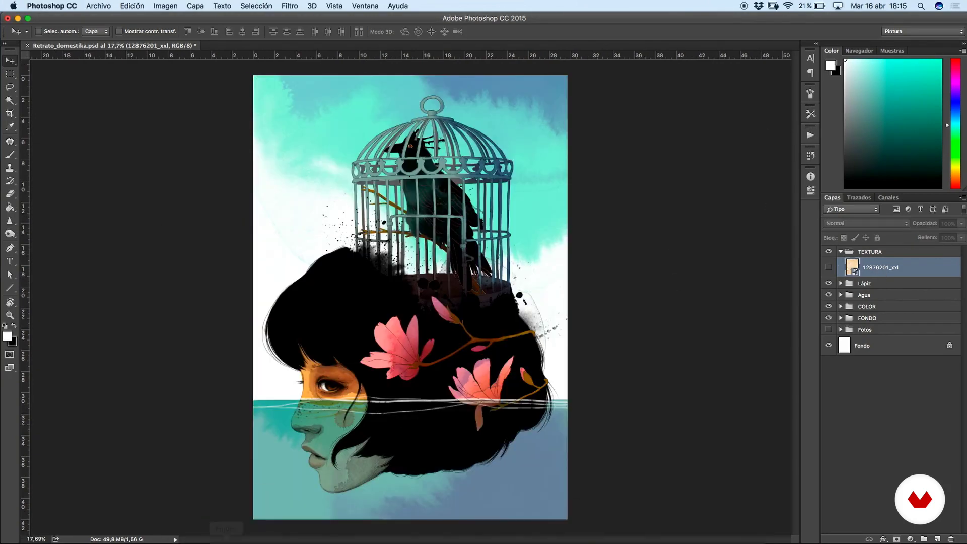
Place 15716484_xxl.jpg from the textures paper folder in Finder over the artwork
click(227, 522)
click(291, 252)
click(289, 270)
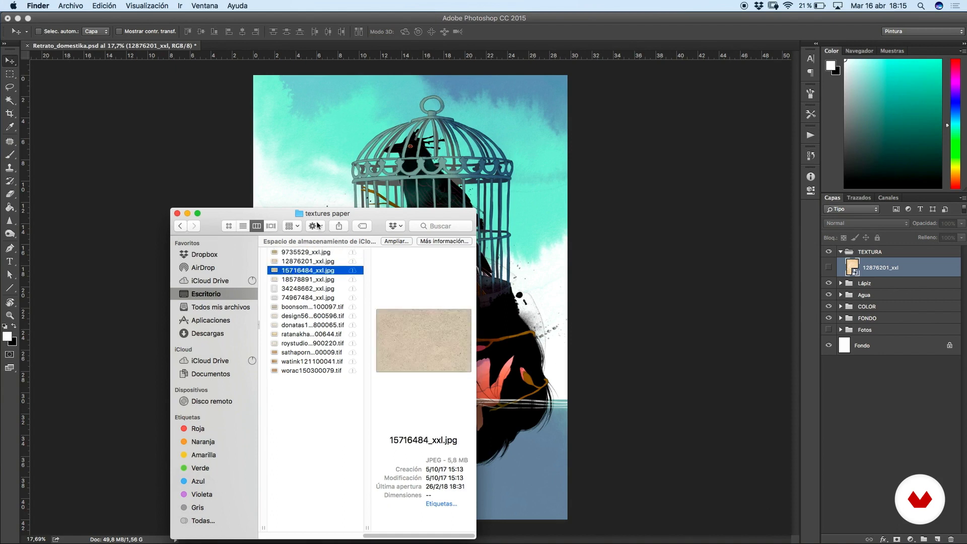
drag(315, 272, 389, 142)
drag(478, 186, 477, 339)
Rotate the 15716484_xxl texture 90 degrees, enlarge it to cover the whole canvas and commit the placement
double_click(271, 32)
text(90)
key(Return)
scroll(358, 338, down, 1)
scroll(358, 339, down, 1)
drag(317, 443, 268, 512)
drag(506, 153, 555, 80)
key(Return)
scroll(482, 285, up, 4)
scroll(481, 282, down, 3)
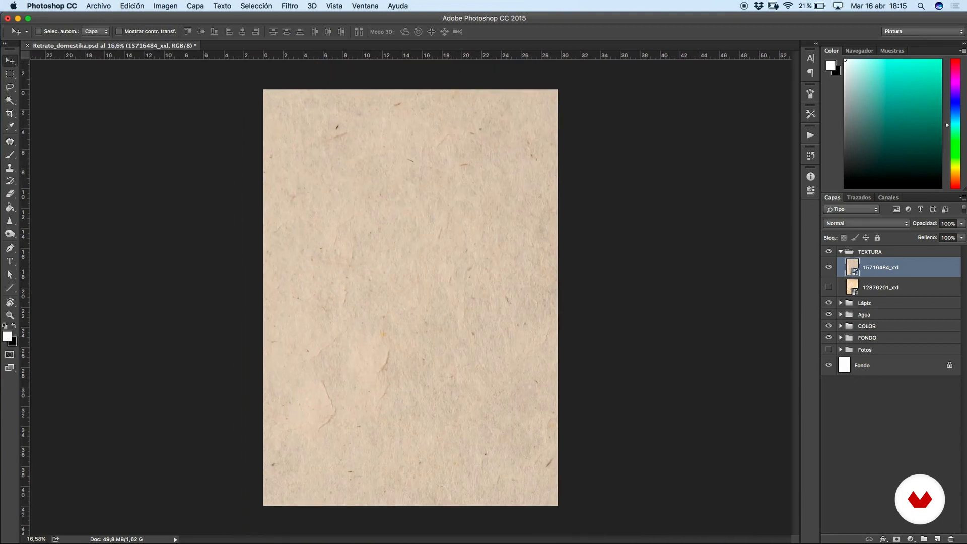
Add a Hue/Saturation (Tono/saturación) adjustment layer clipped to the 15716484_xxl texture layer
click(910, 539)
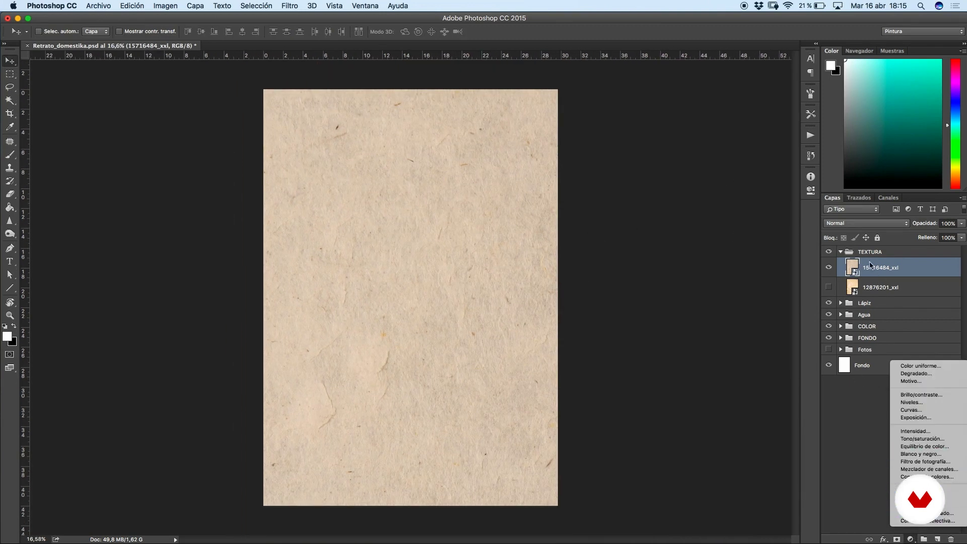
click(913, 439)
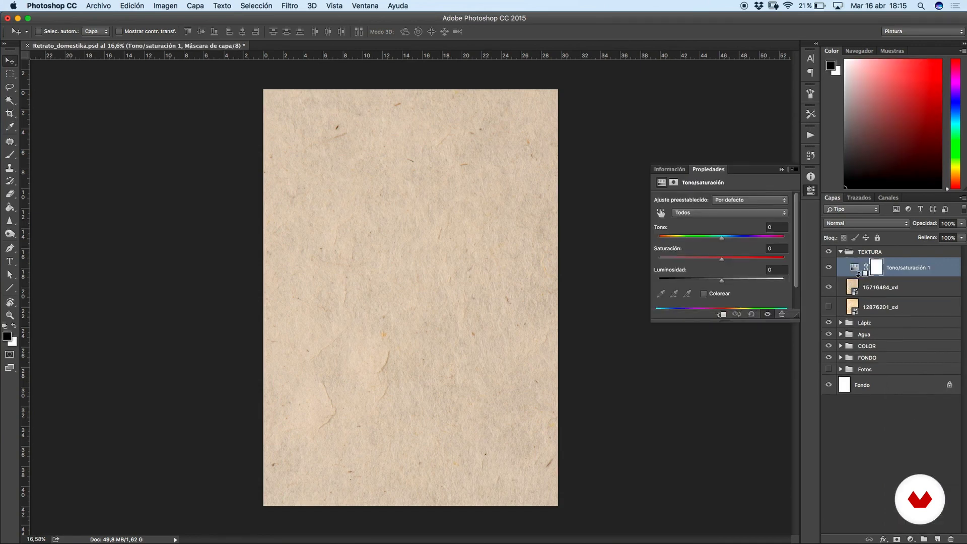
alt+click(858, 275)
Set the adjustment's saturation to +64 and hue to +1, and collapse its properties
drag(724, 260, 779, 261)
drag(721, 238, 723, 241)
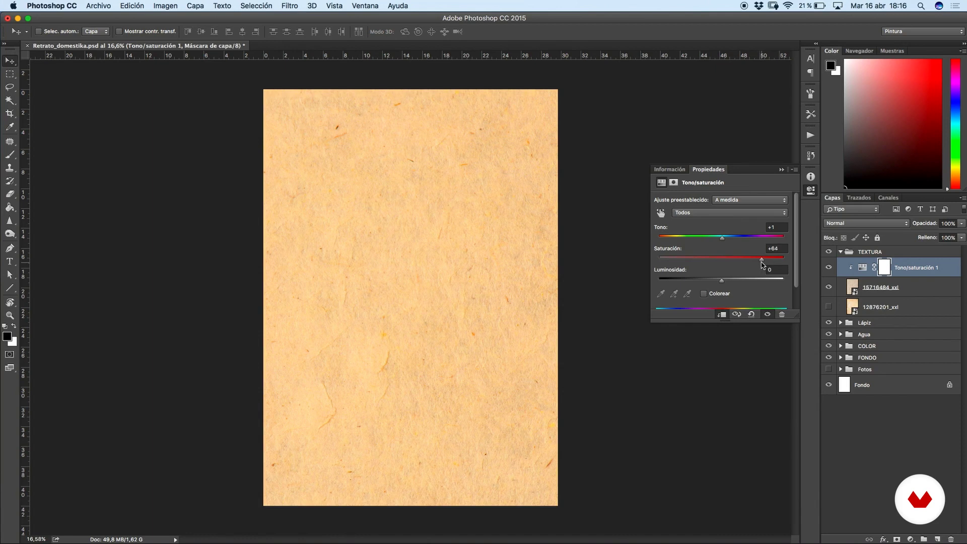
click(781, 169)
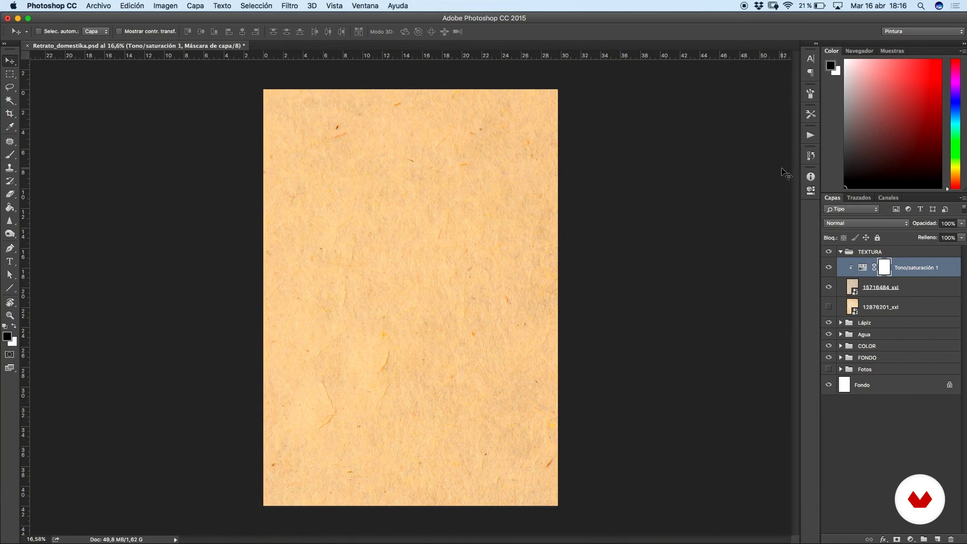
Set the 15716484_xxl layer's blend mode to Multiply (Multiplicar) and lower its opacity to about 56%
click(876, 287)
click(865, 223)
click(856, 252)
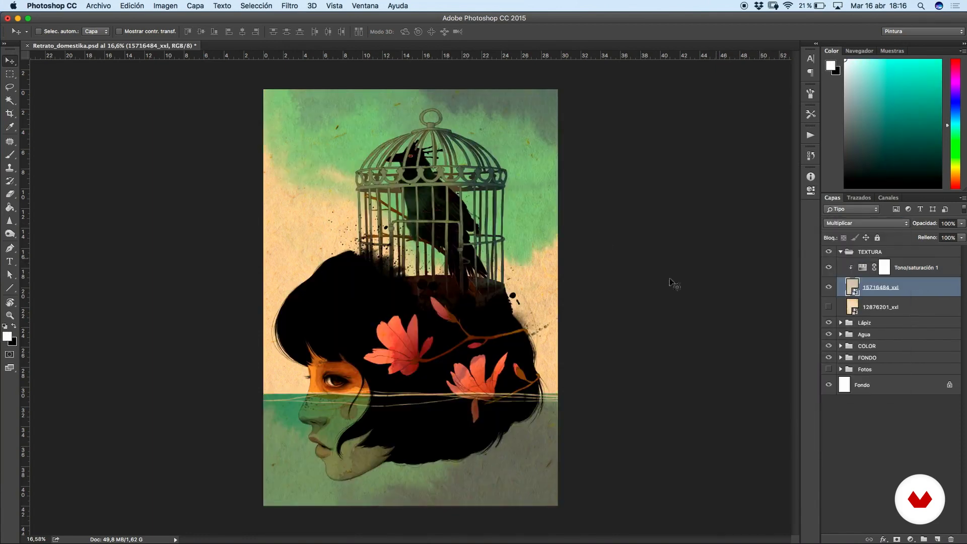
click(961, 223)
drag(961, 233, 943, 232)
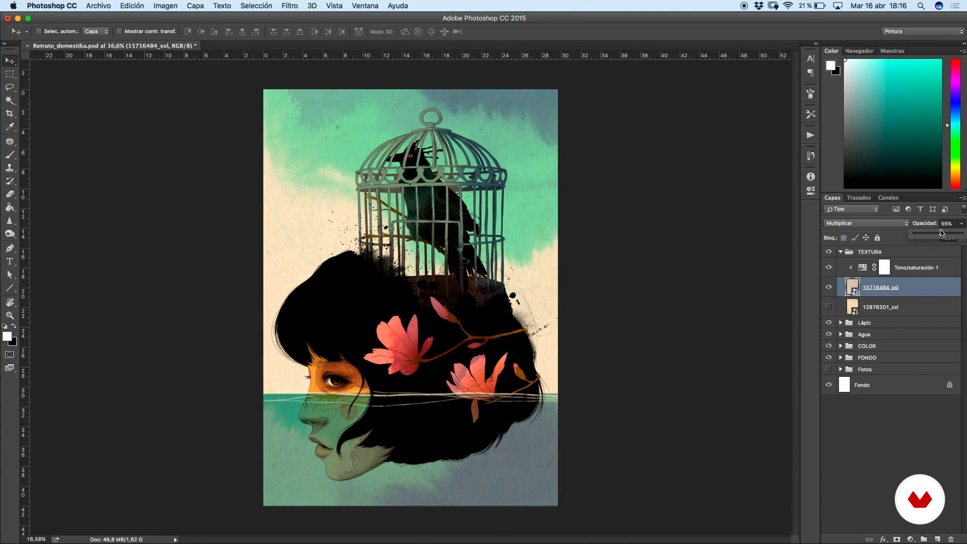
Examine the paper texture close up across the illustration, from the cage and background to the flowers and face
scroll(481, 267, up, 8)
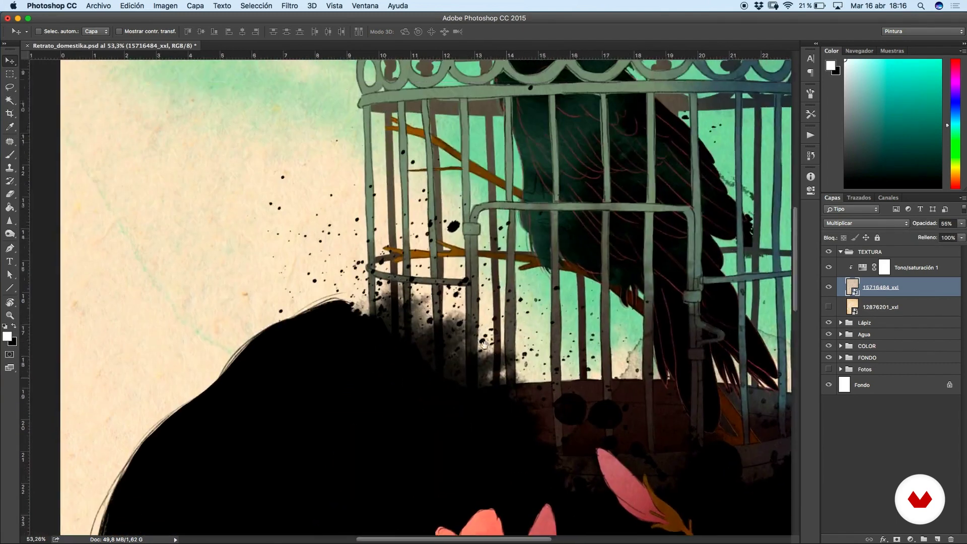
drag(360, 191, 362, 316)
scroll(362, 316, up, 5)
scroll(323, 276, right, 8)
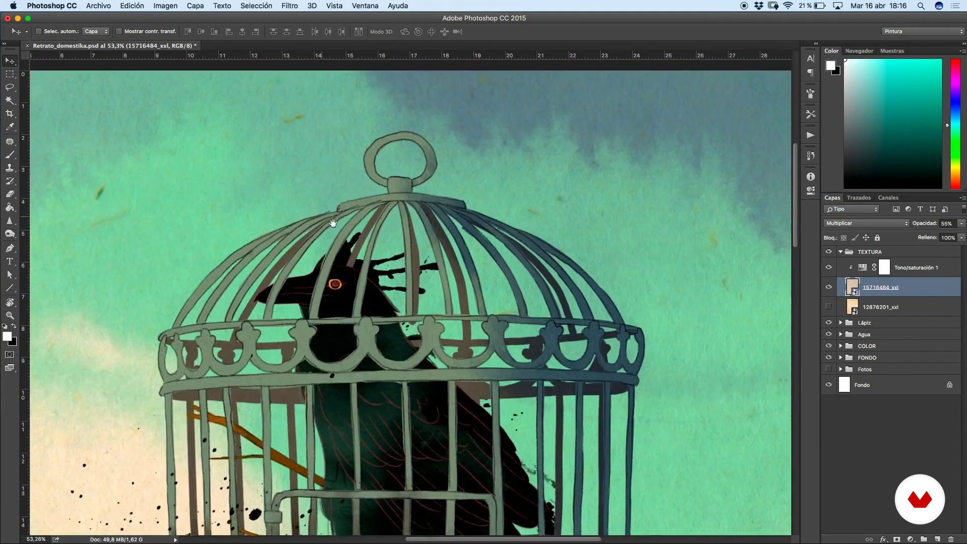
scroll(423, 216, down, 20)
scroll(423, 216, right, 2)
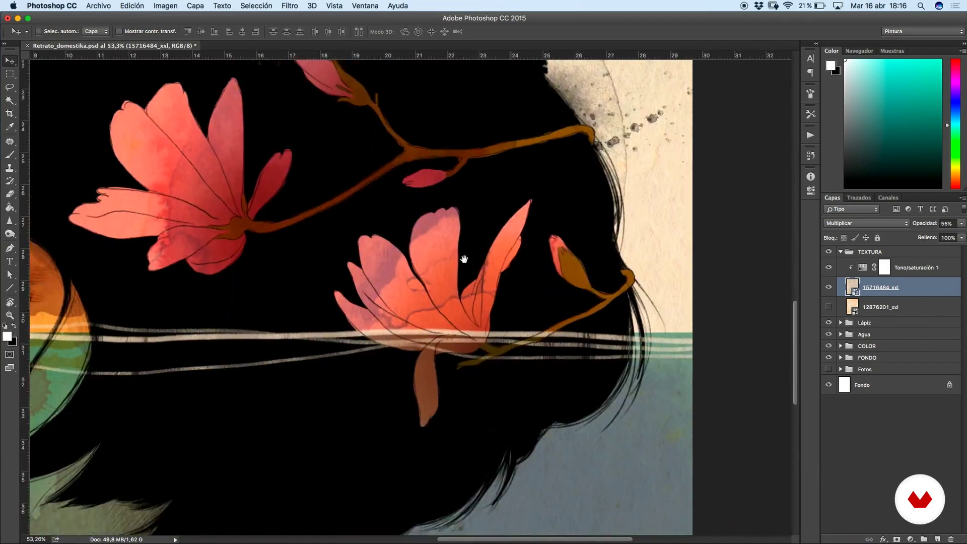
scroll(522, 226, left, 10)
scroll(484, 222, down, 3)
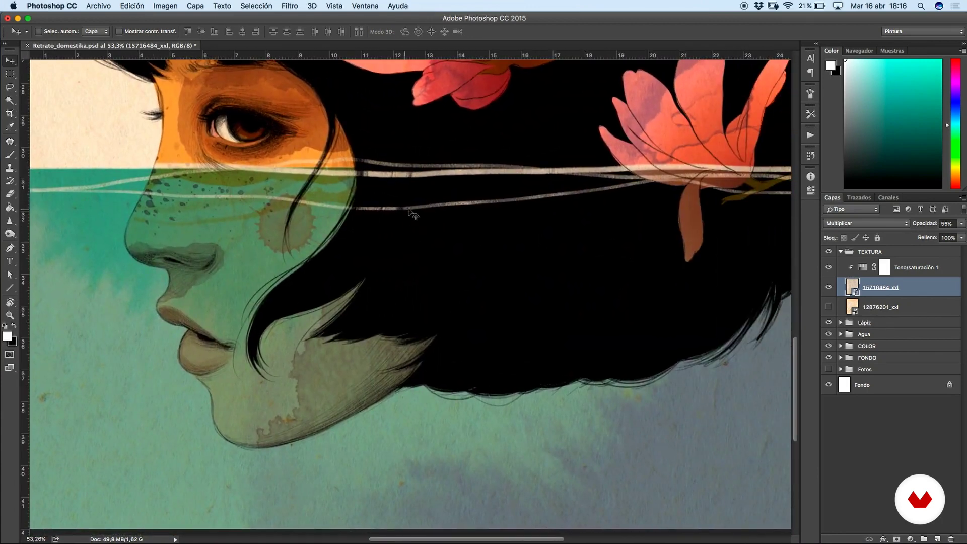
scroll(428, 211, down, 4)
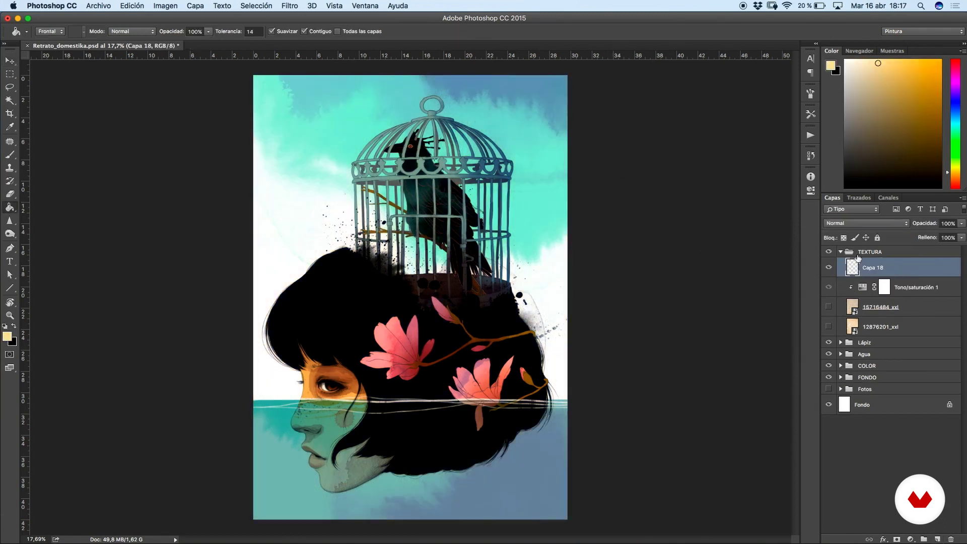
Fill the Capa 18 layer with the light yellow foreground color and add a pattern (Motivo) fill layer above it
click(391, 297)
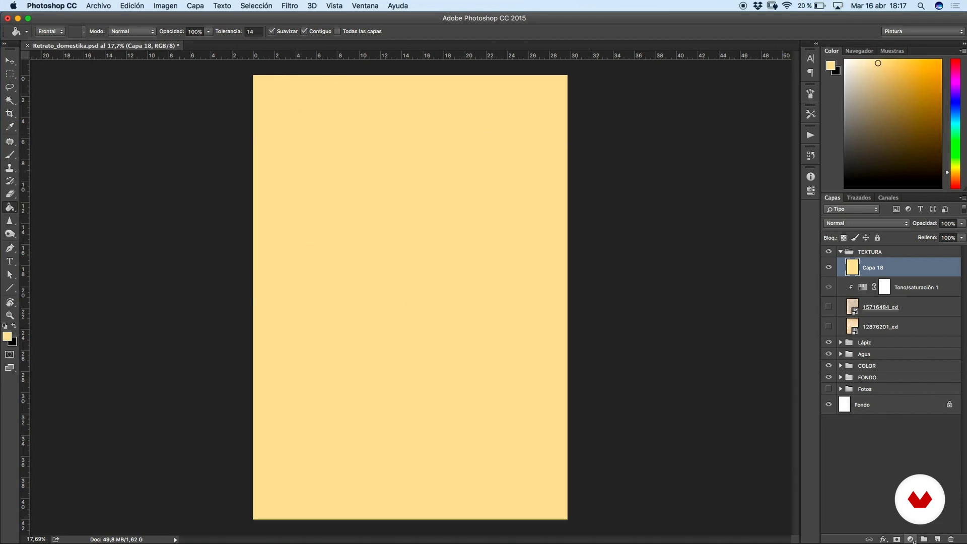
click(910, 539)
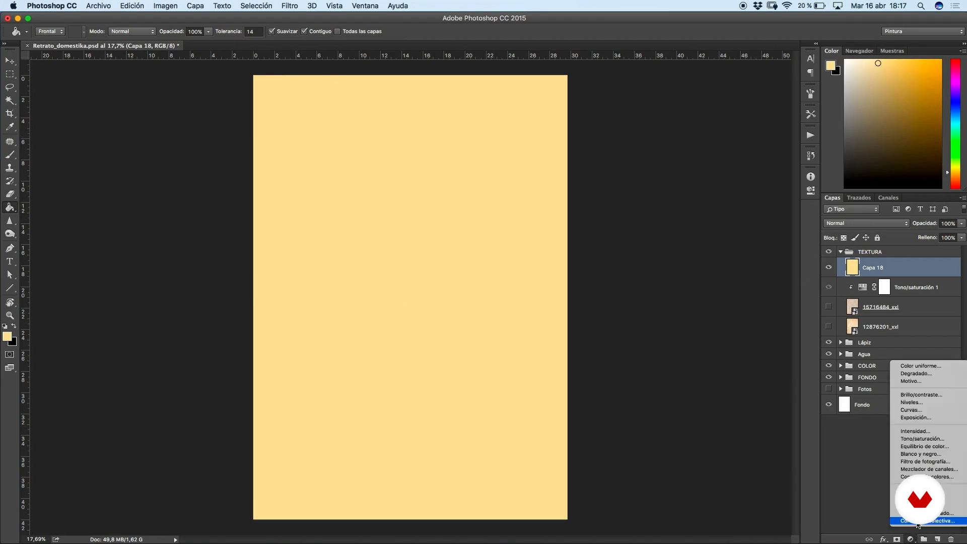
click(911, 381)
drag(378, 166, 469, 183)
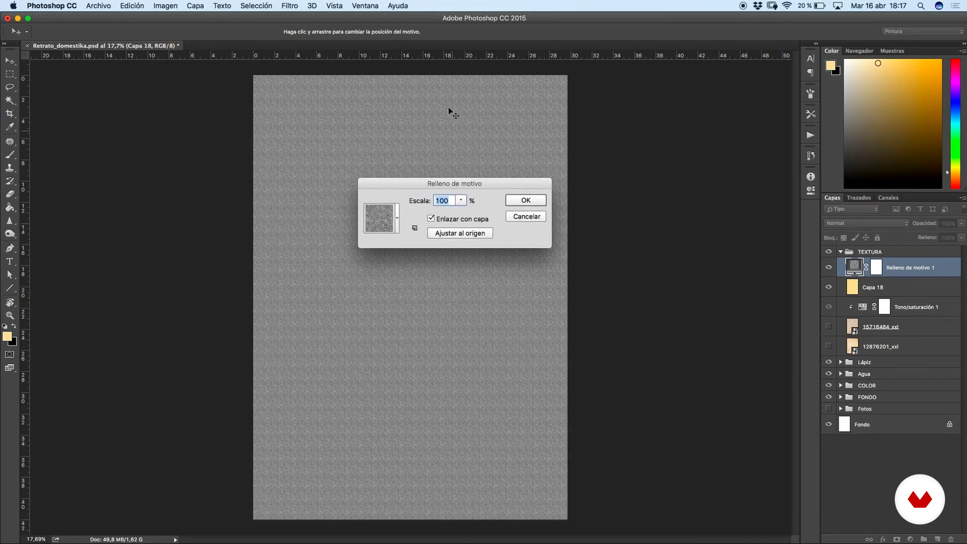
Choose the near-white pattern from the Superficies artísticas set for the fill layer and scale it to 444%
click(396, 222)
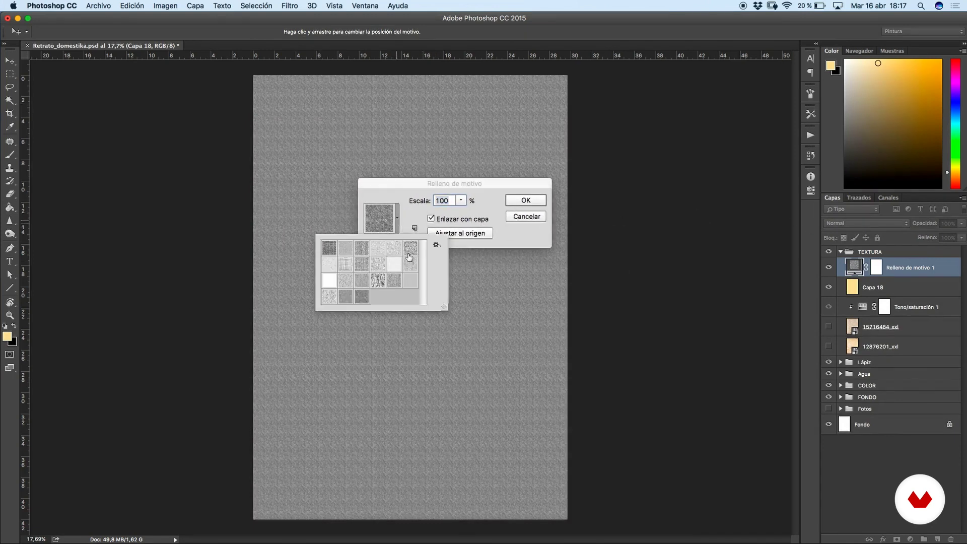
click(436, 245)
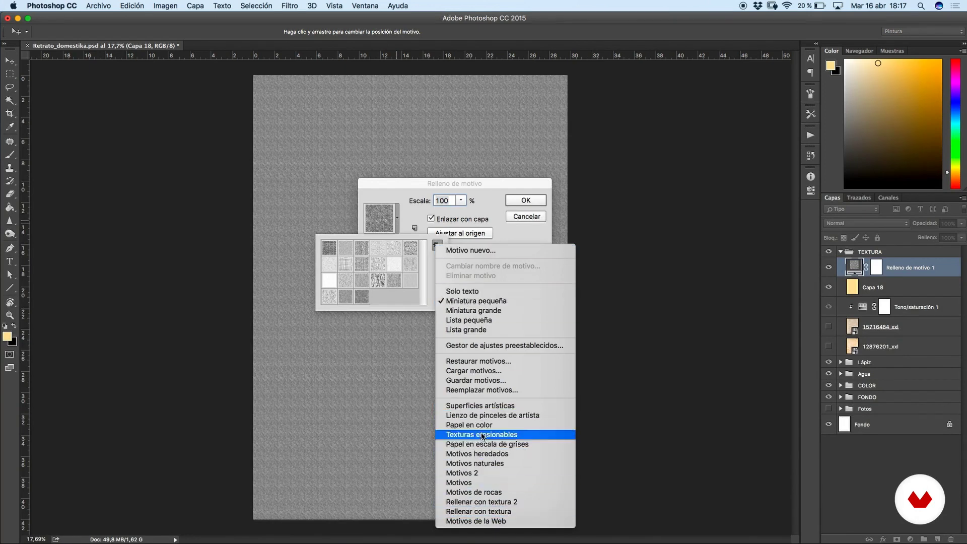
click(474, 405)
click(503, 189)
click(330, 298)
click(350, 302)
click(330, 280)
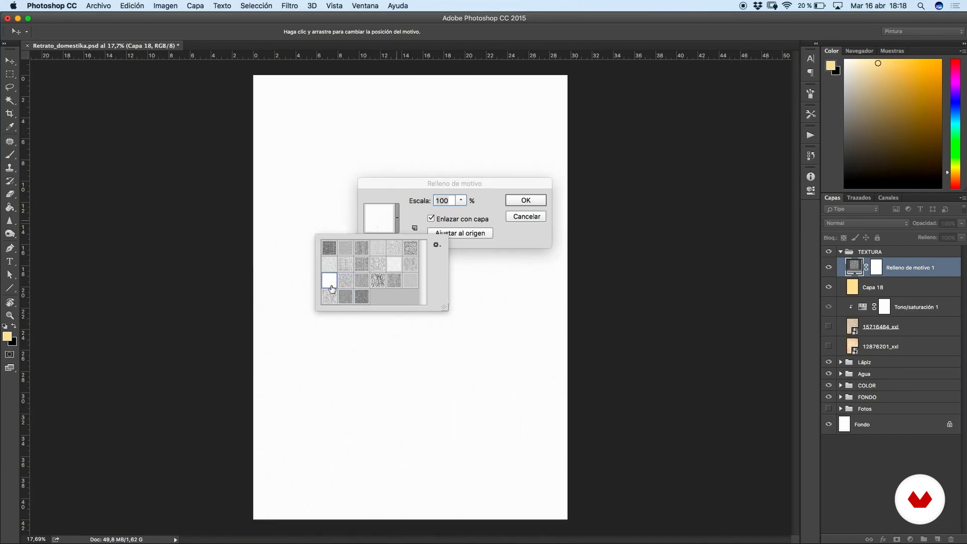
drag(460, 200, 481, 216)
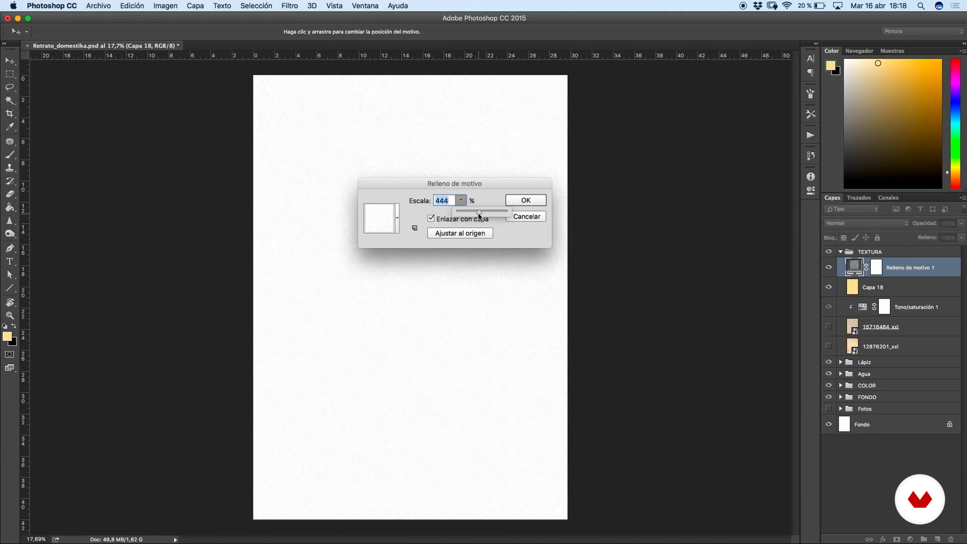
click(522, 201)
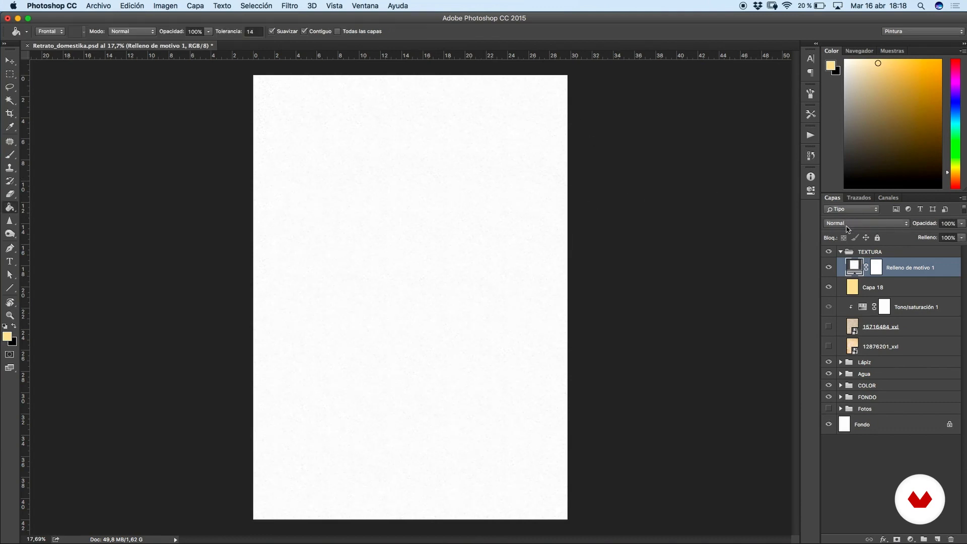
Clip the Relleno de motivo 1 layer to Capa 18 and set its blend mode to Multiply (Multiplicar)
click(871, 288)
click(864, 223)
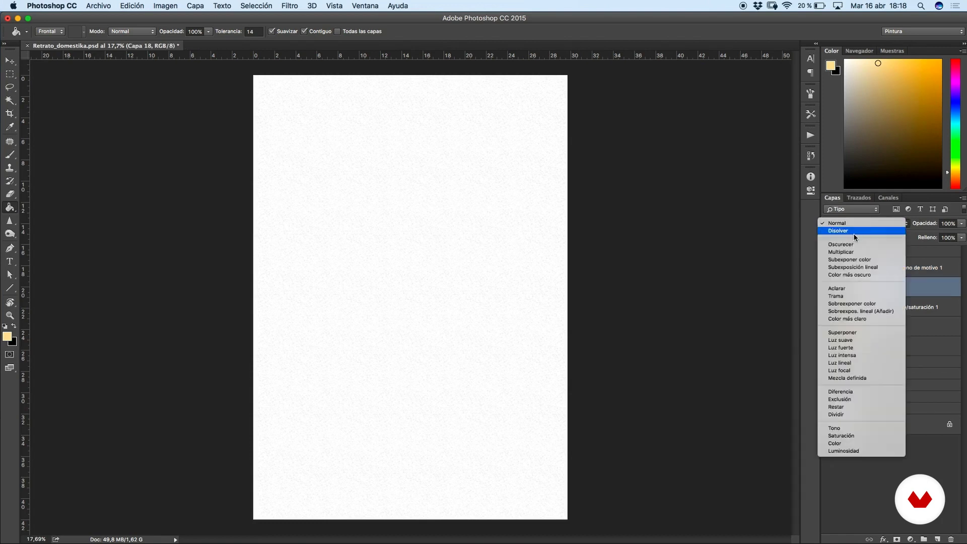
click(866, 251)
click(899, 269)
click(863, 223)
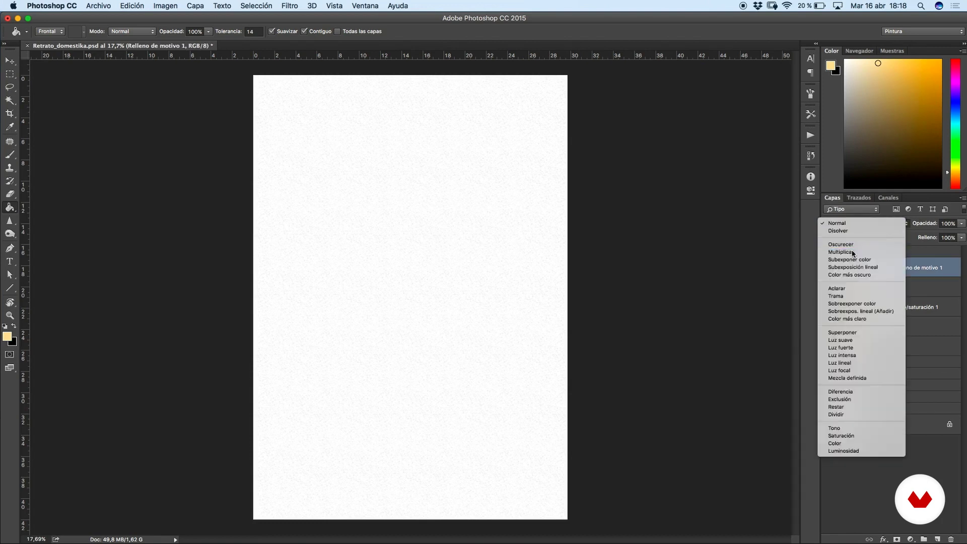
click(856, 252)
Set Capa 18's blend mode to Multiply (Multiplicar) and lower its opacity to 46%
click(878, 286)
click(858, 252)
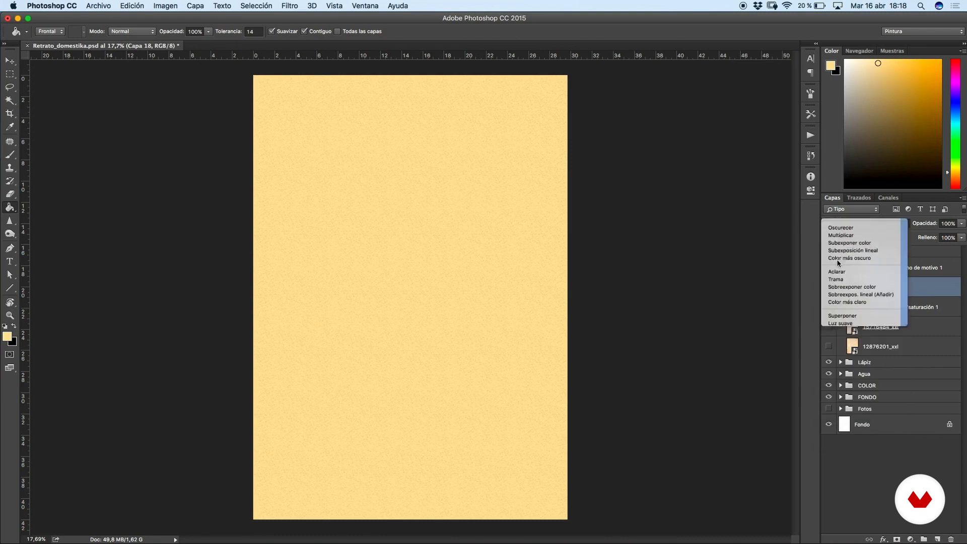
click(962, 223)
drag(959, 233, 935, 235)
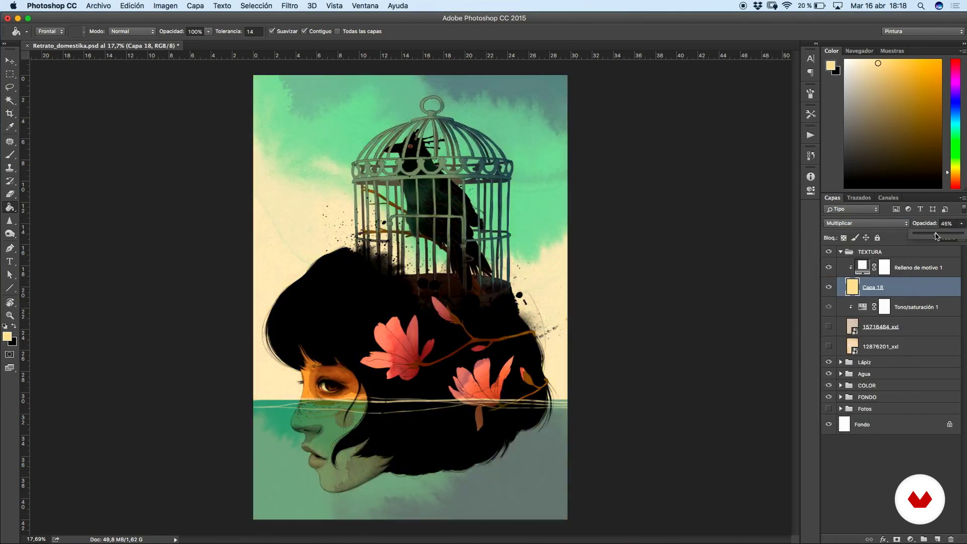
Examine the yellow pattern texture over the cage and background, both close up and across the whole illustration
scroll(356, 179, up, 10)
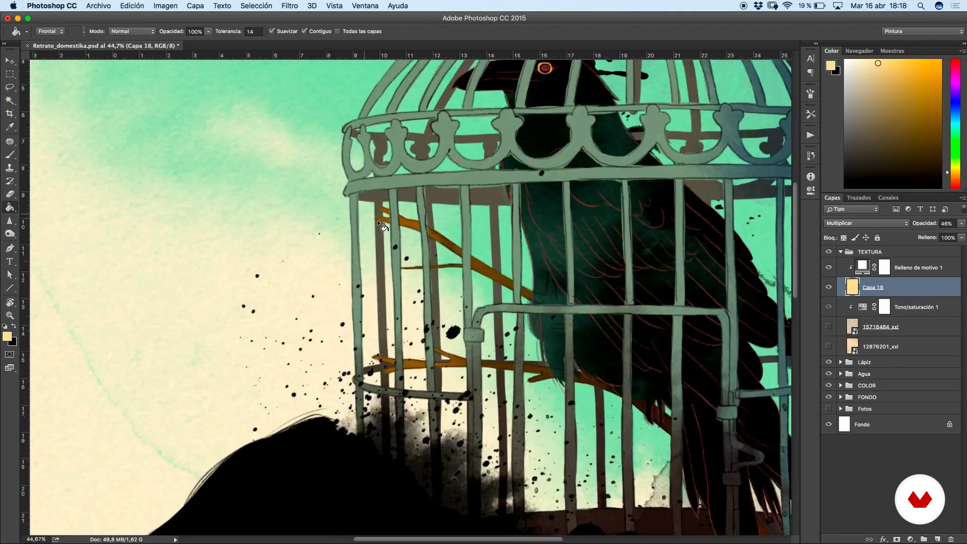
drag(333, 101, 363, 227)
scroll(363, 227, right, 10)
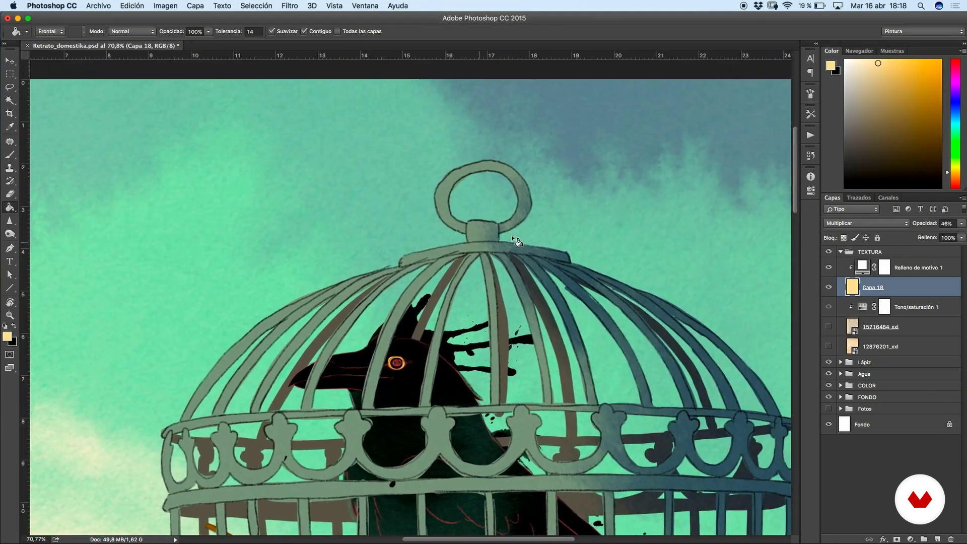
scroll(444, 265, down, 8)
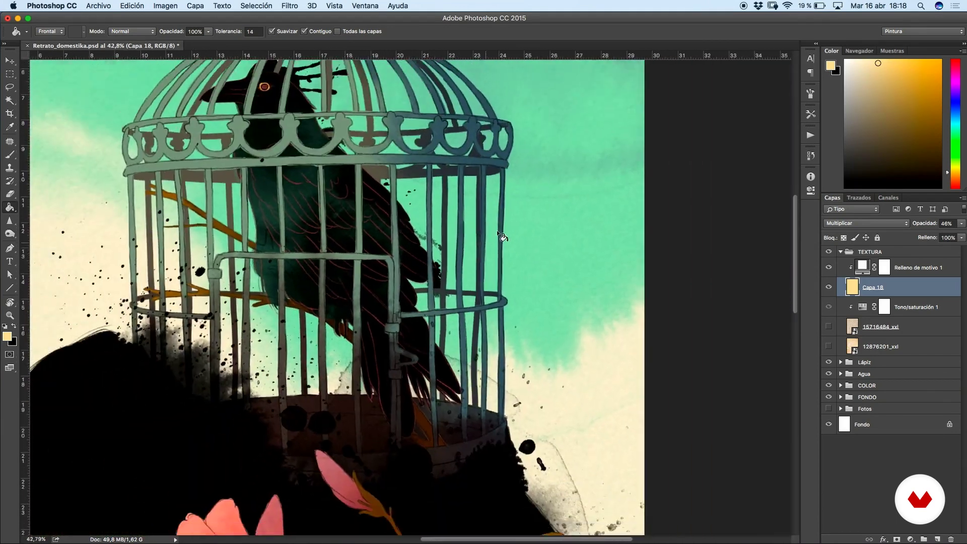
scroll(638, 296, down, 1)
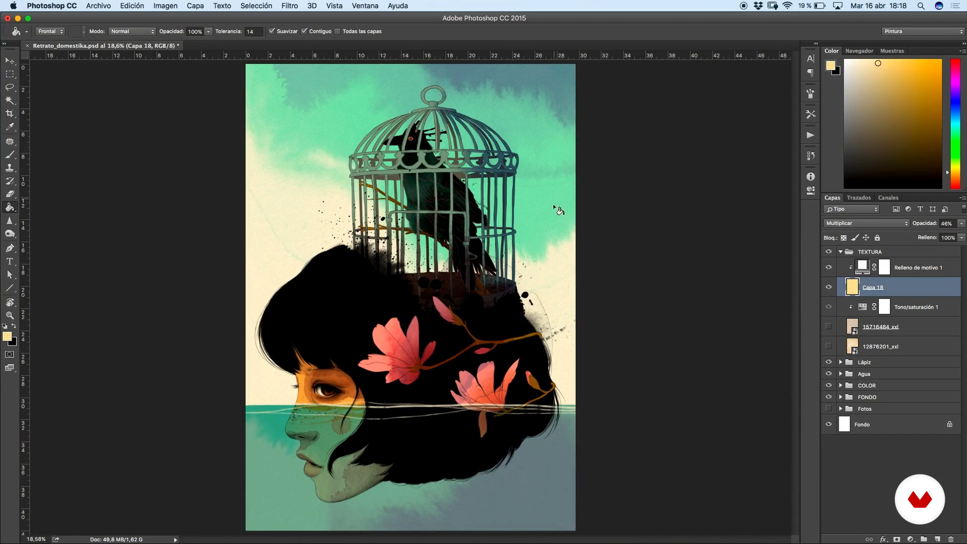
scroll(581, 291, down, 1)
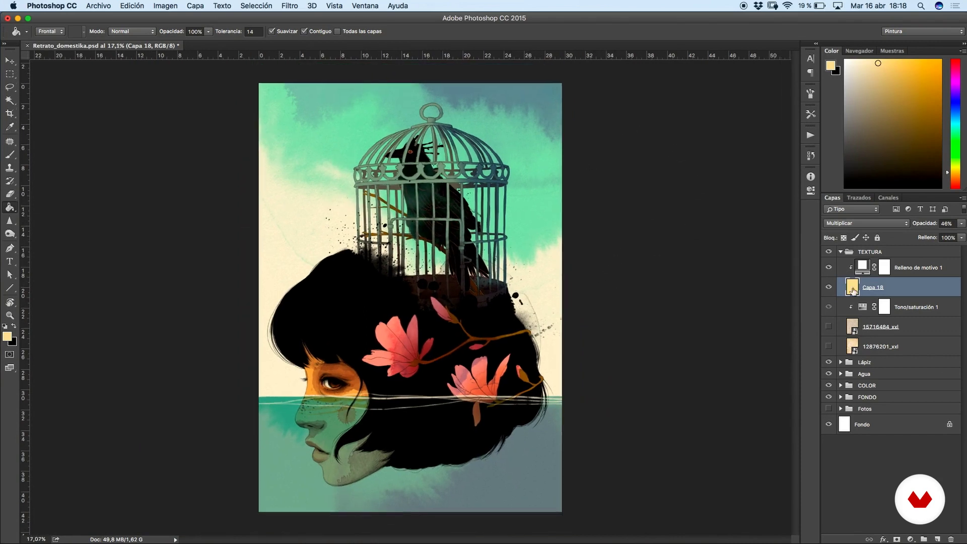
Hide Capa 18 and show the 15716484_xxl texture, turning off its Tono/saturación 1 adjustment
click(829, 287)
click(829, 326)
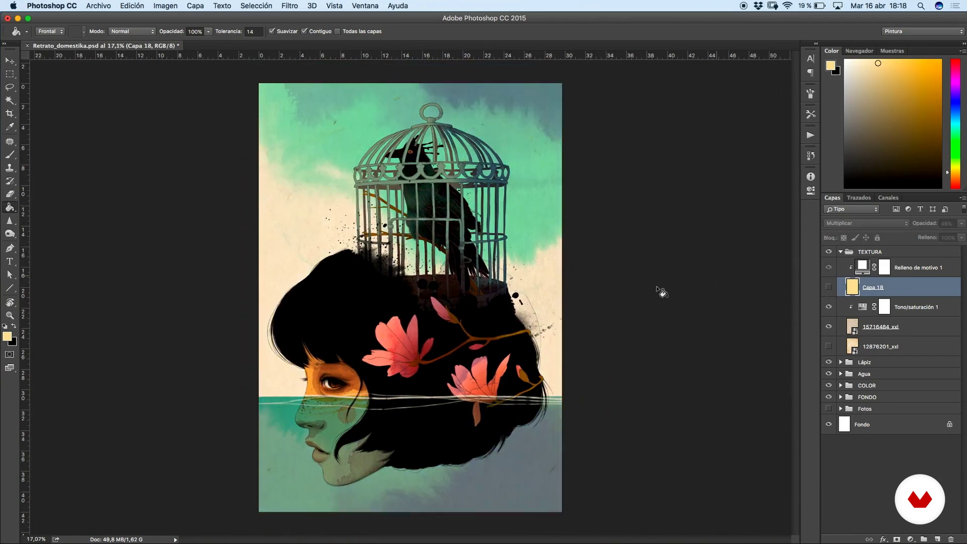
scroll(466, 273, up, 4)
scroll(467, 274, down, 3)
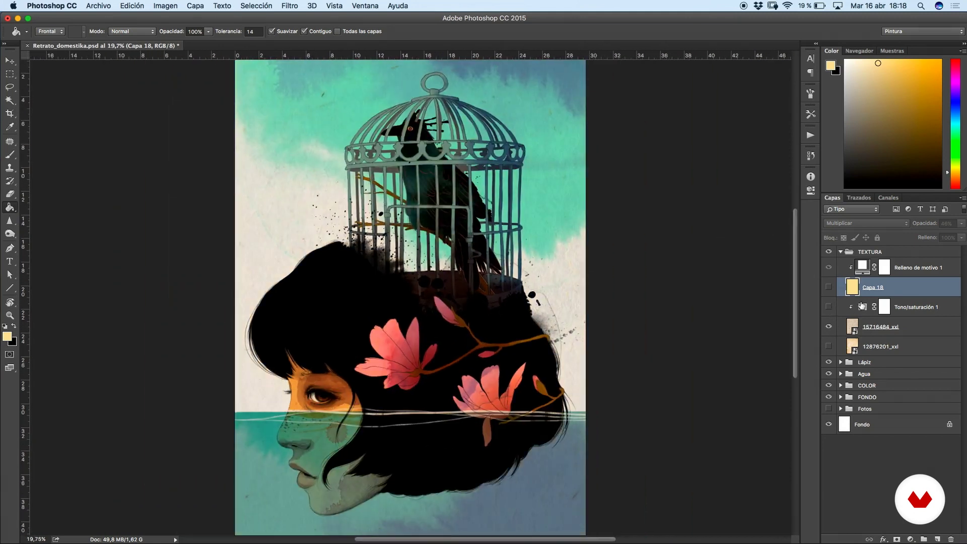
Show the 12876201_xxl texture instead of 15716484_xxl, setting it to Multiply (Multiplicar) with 62% opacity
click(828, 346)
click(876, 346)
click(861, 223)
click(841, 252)
click(961, 223)
drag(960, 233, 943, 240)
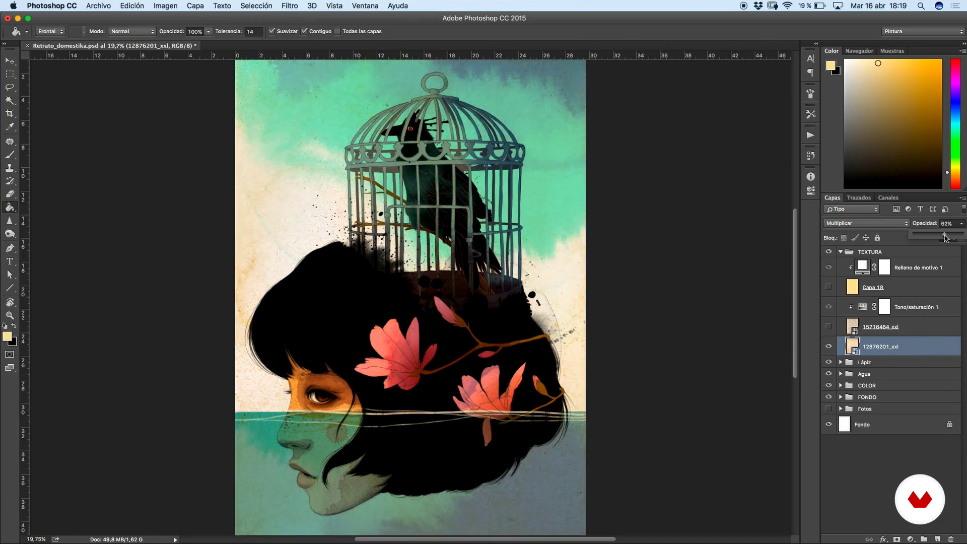
Collapse the TEXTURA layer group
scroll(574, 305, down, 2)
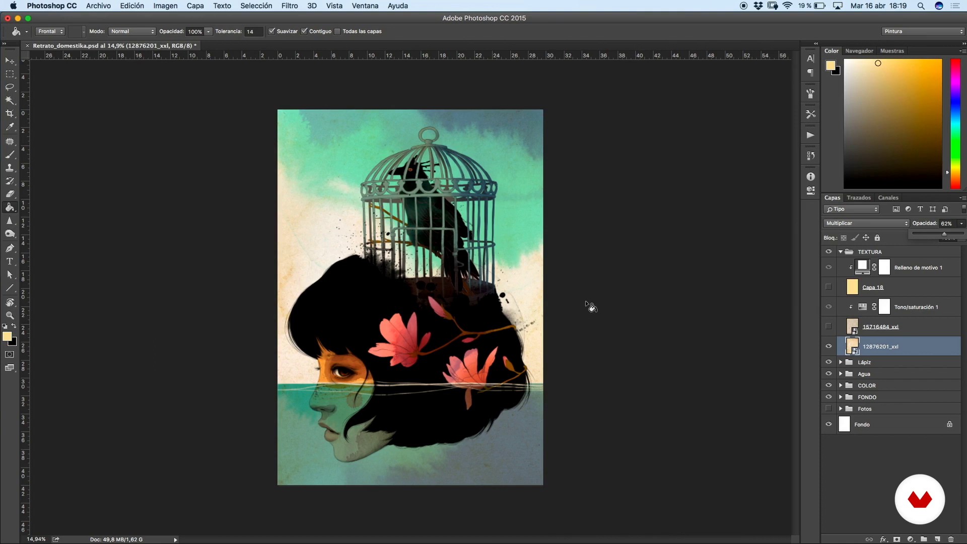
click(841, 252)
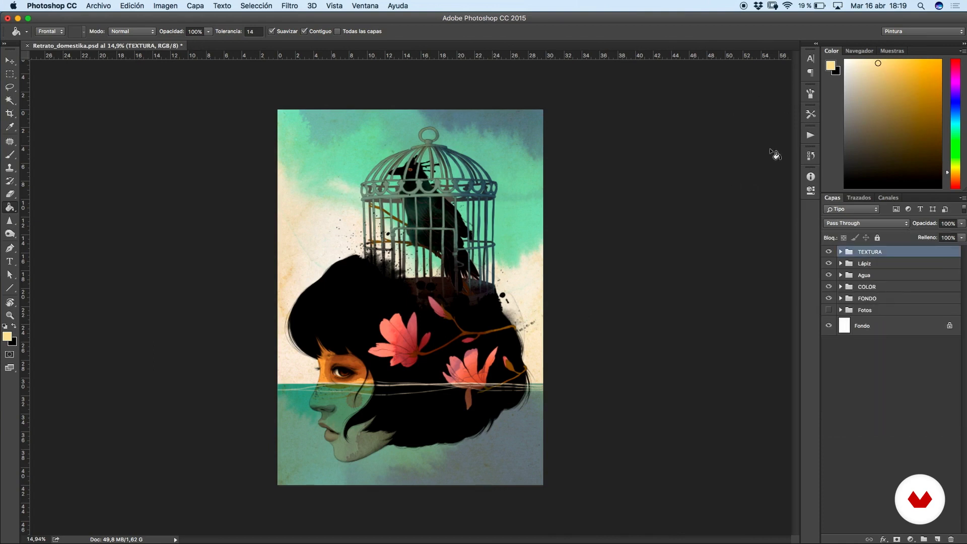